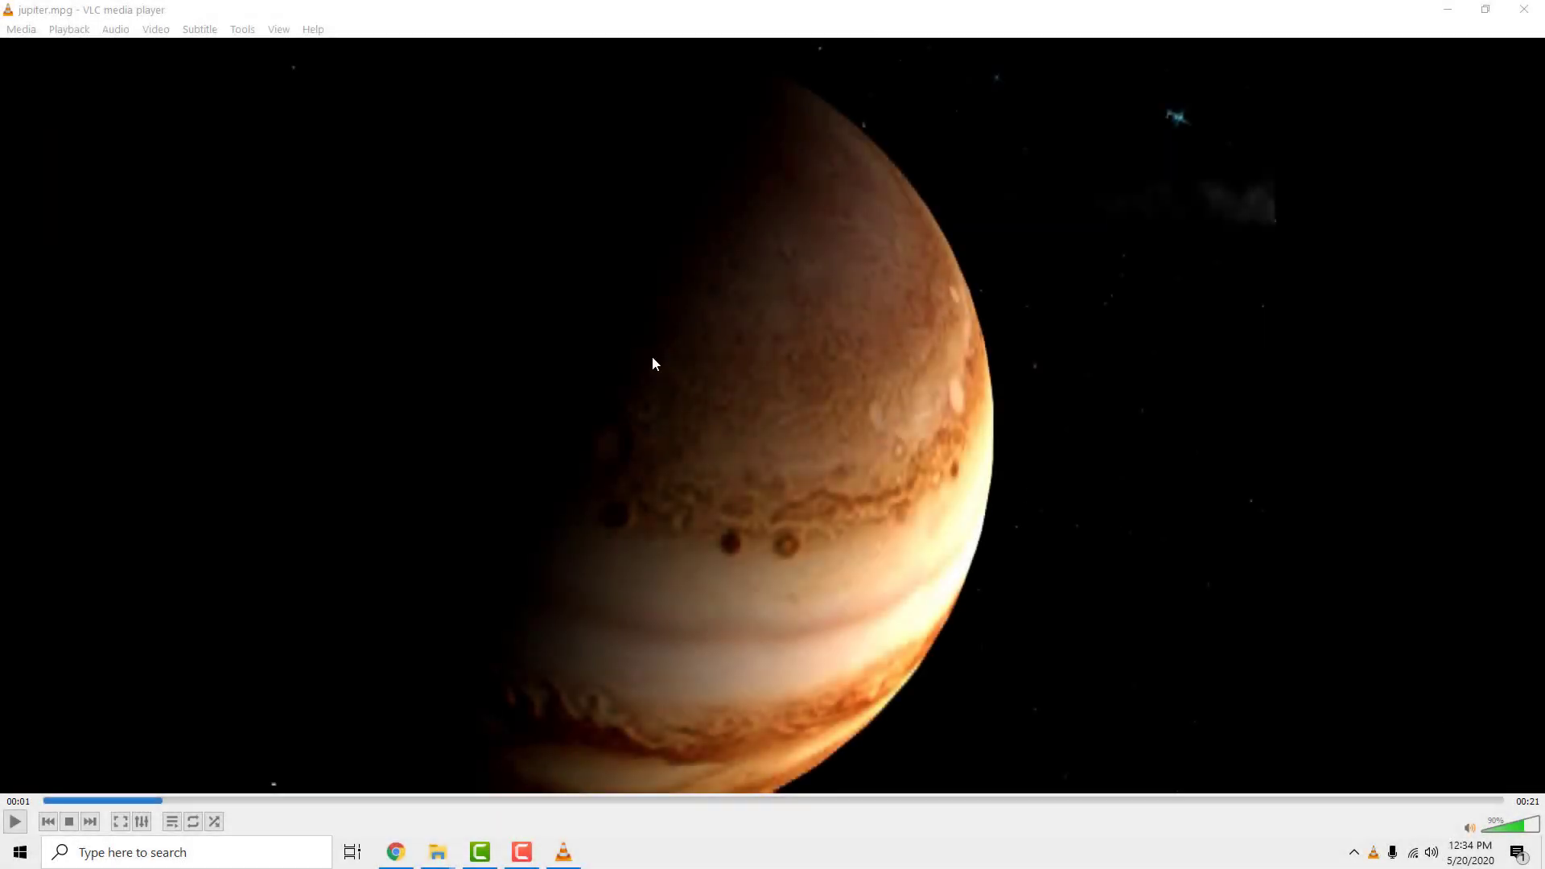
Step: Focus the VLC window showing jupiter.mpg and open the Tools menu
click(421, 204)
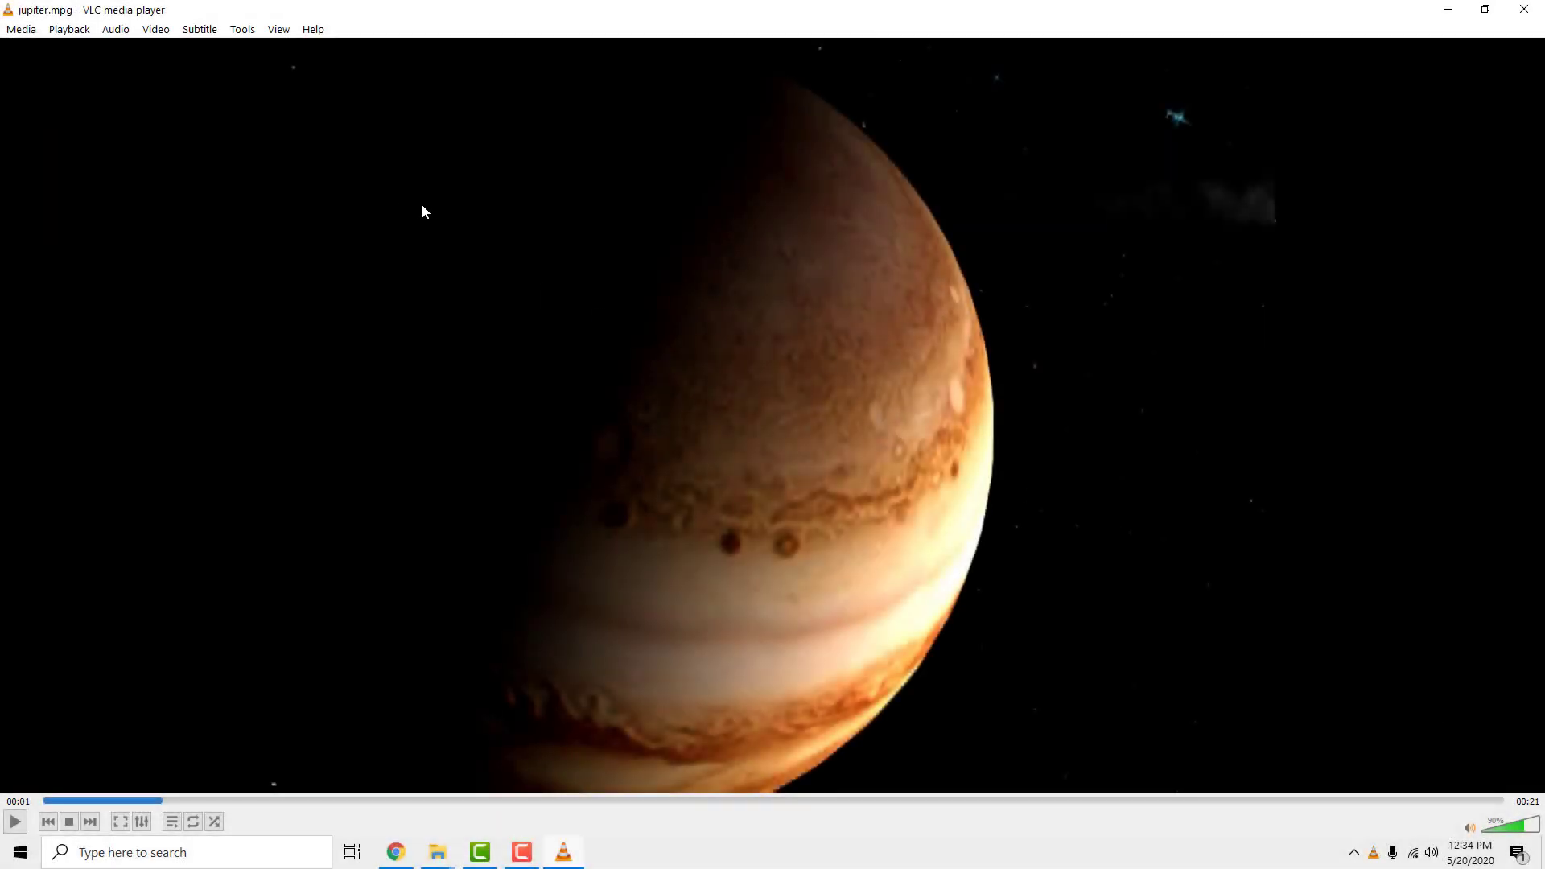
click(242, 29)
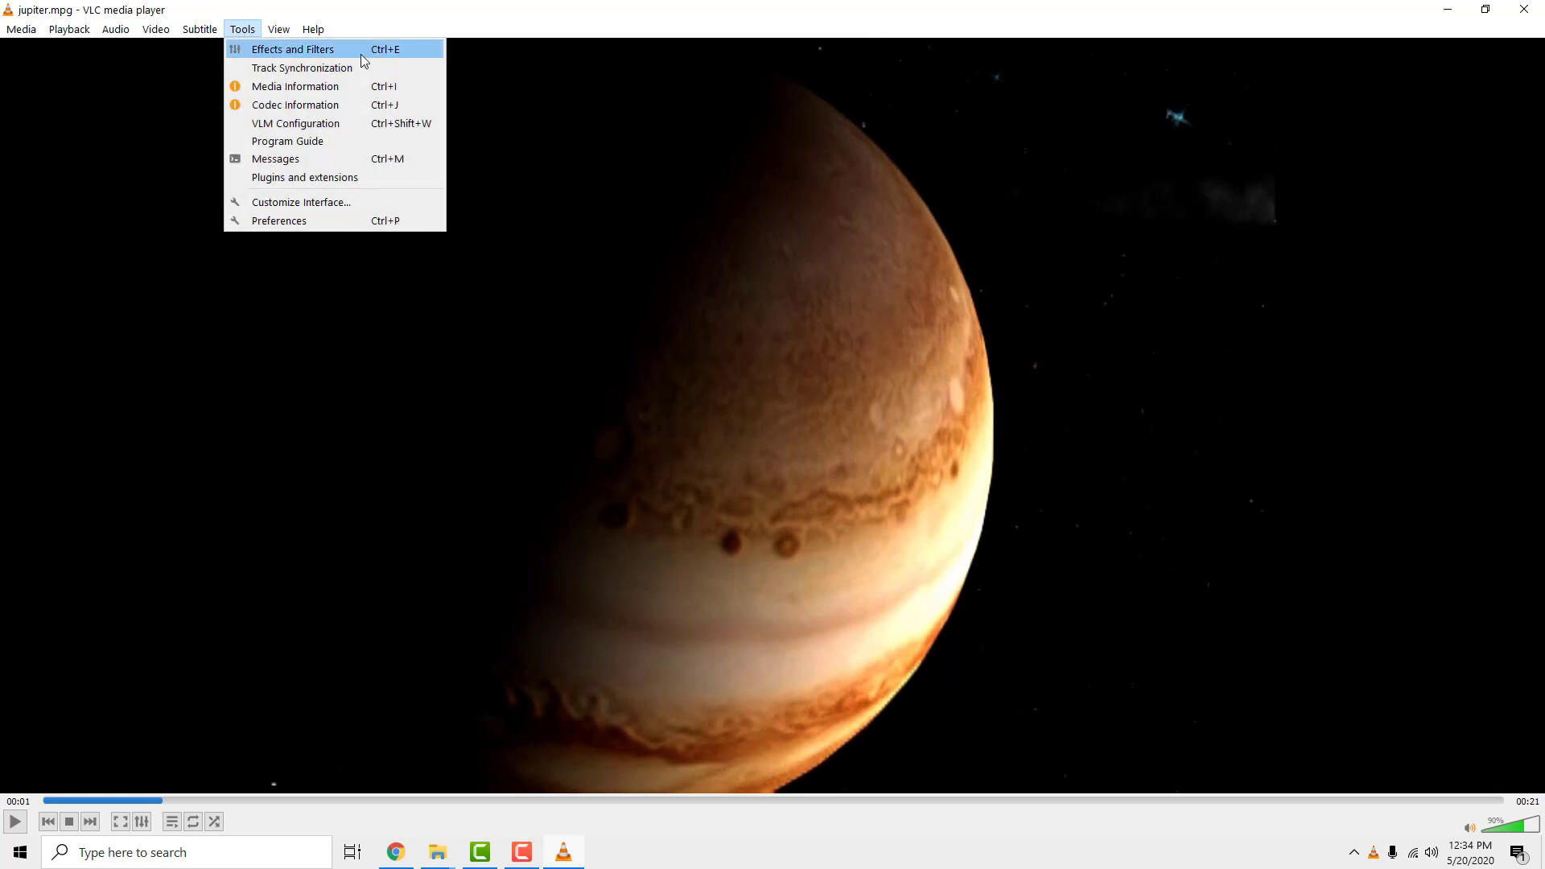
Step: Enable Add logo in Video Effects > Overlay using logo.png from the Desktop
click(294, 49)
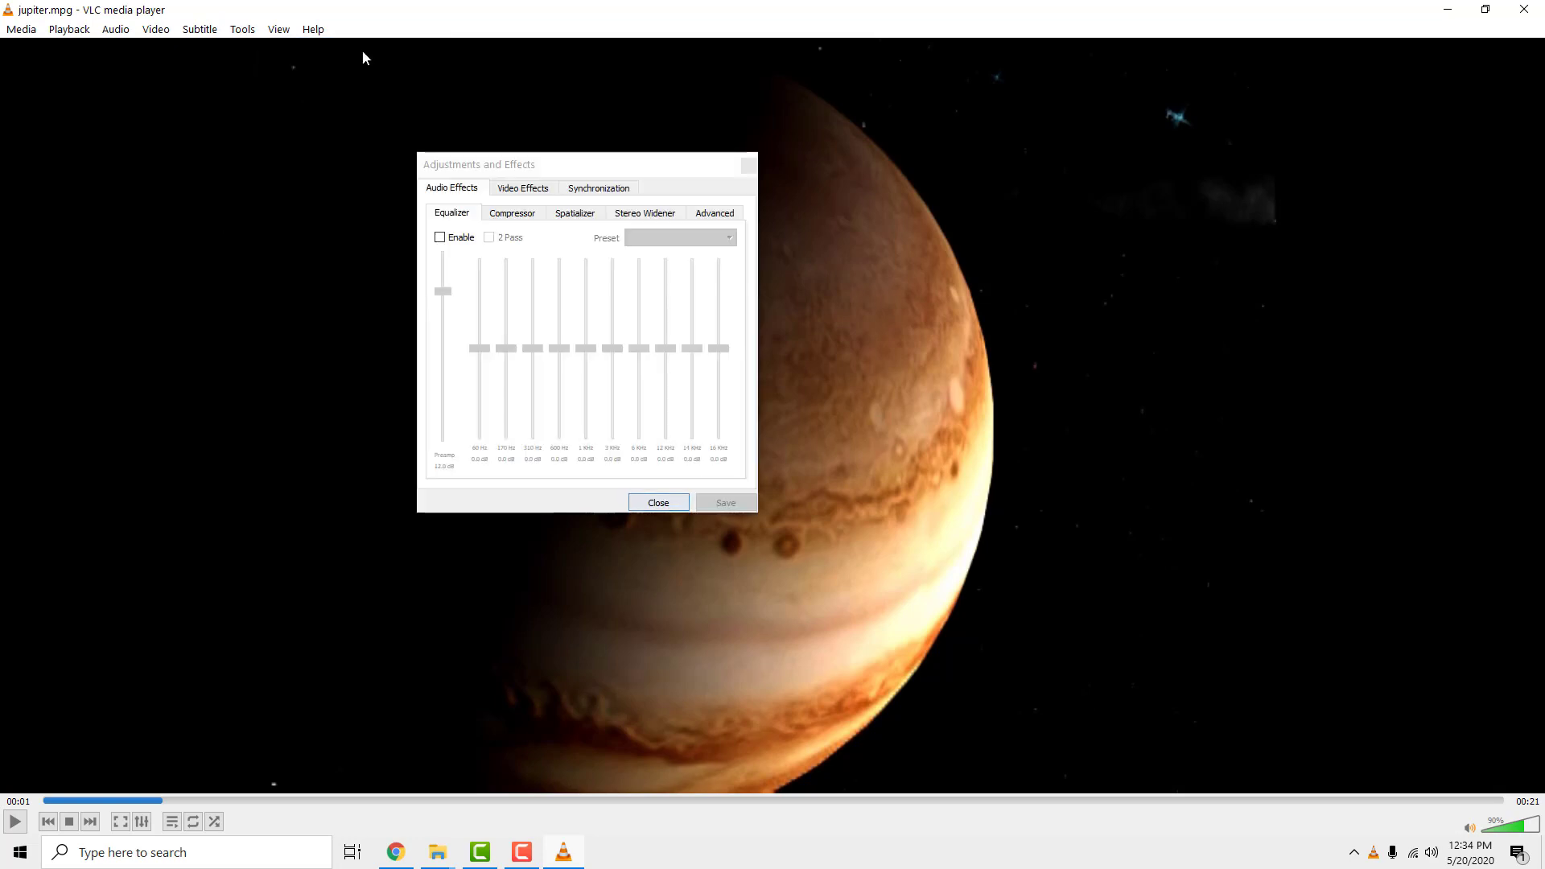
click(523, 188)
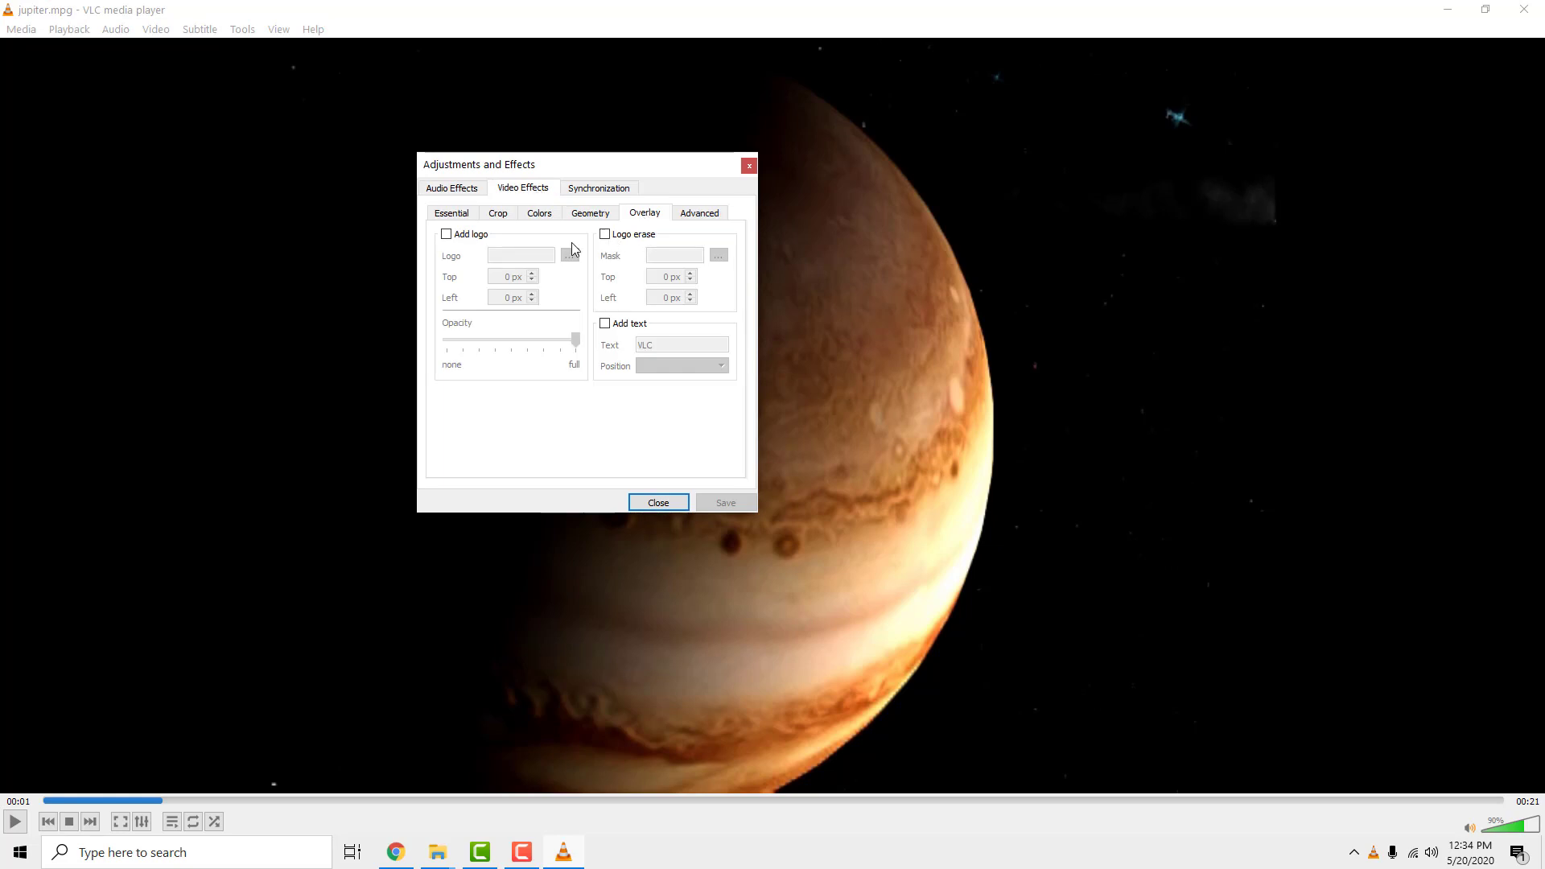
click(448, 235)
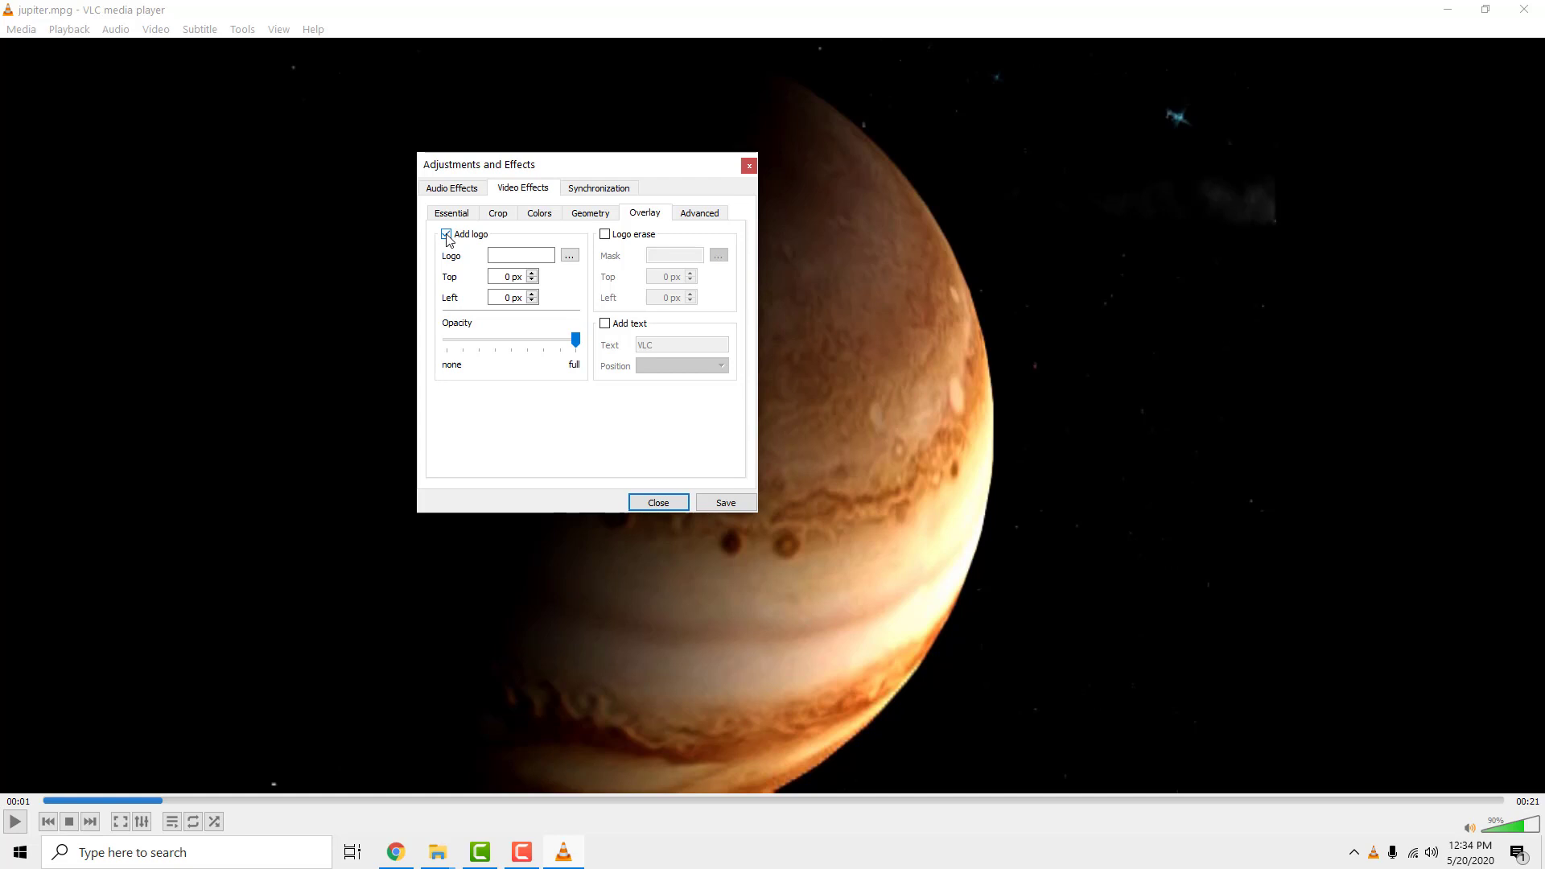
click(569, 257)
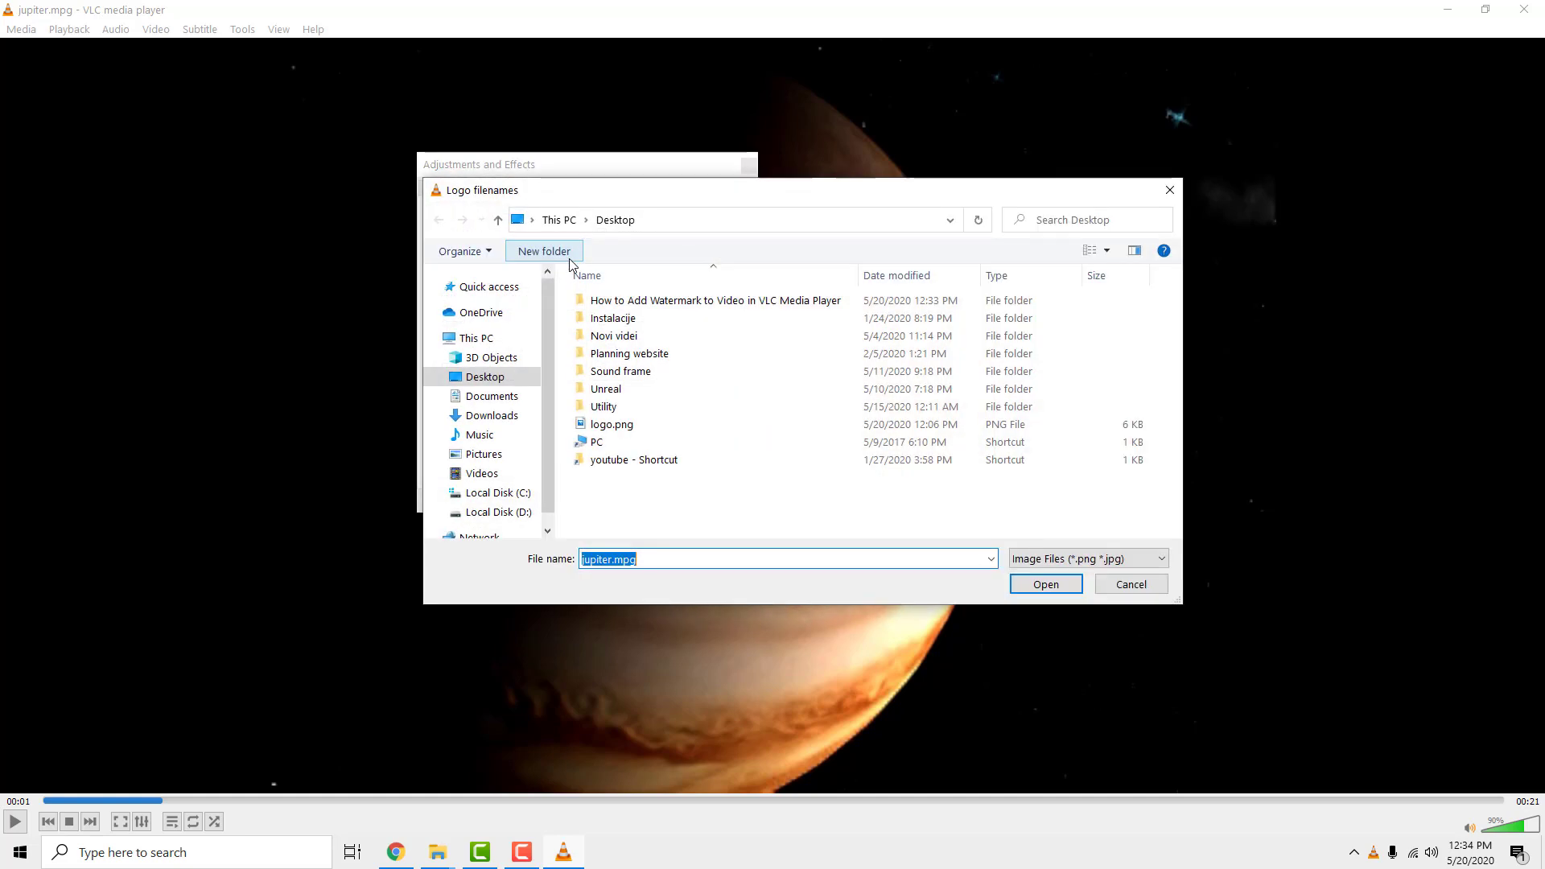
click(611, 424)
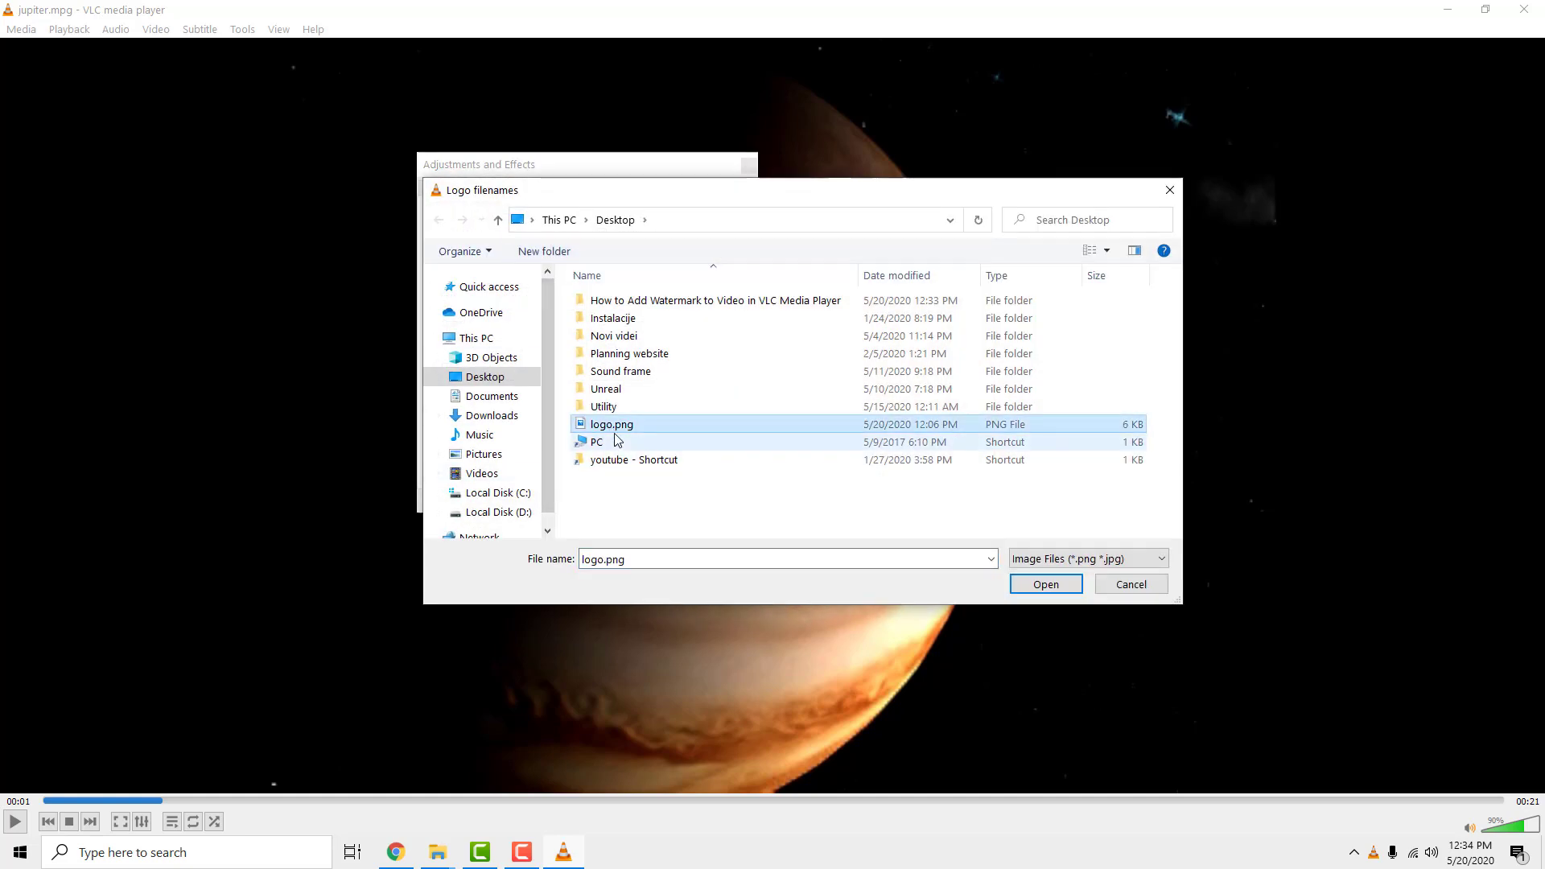
click(1047, 585)
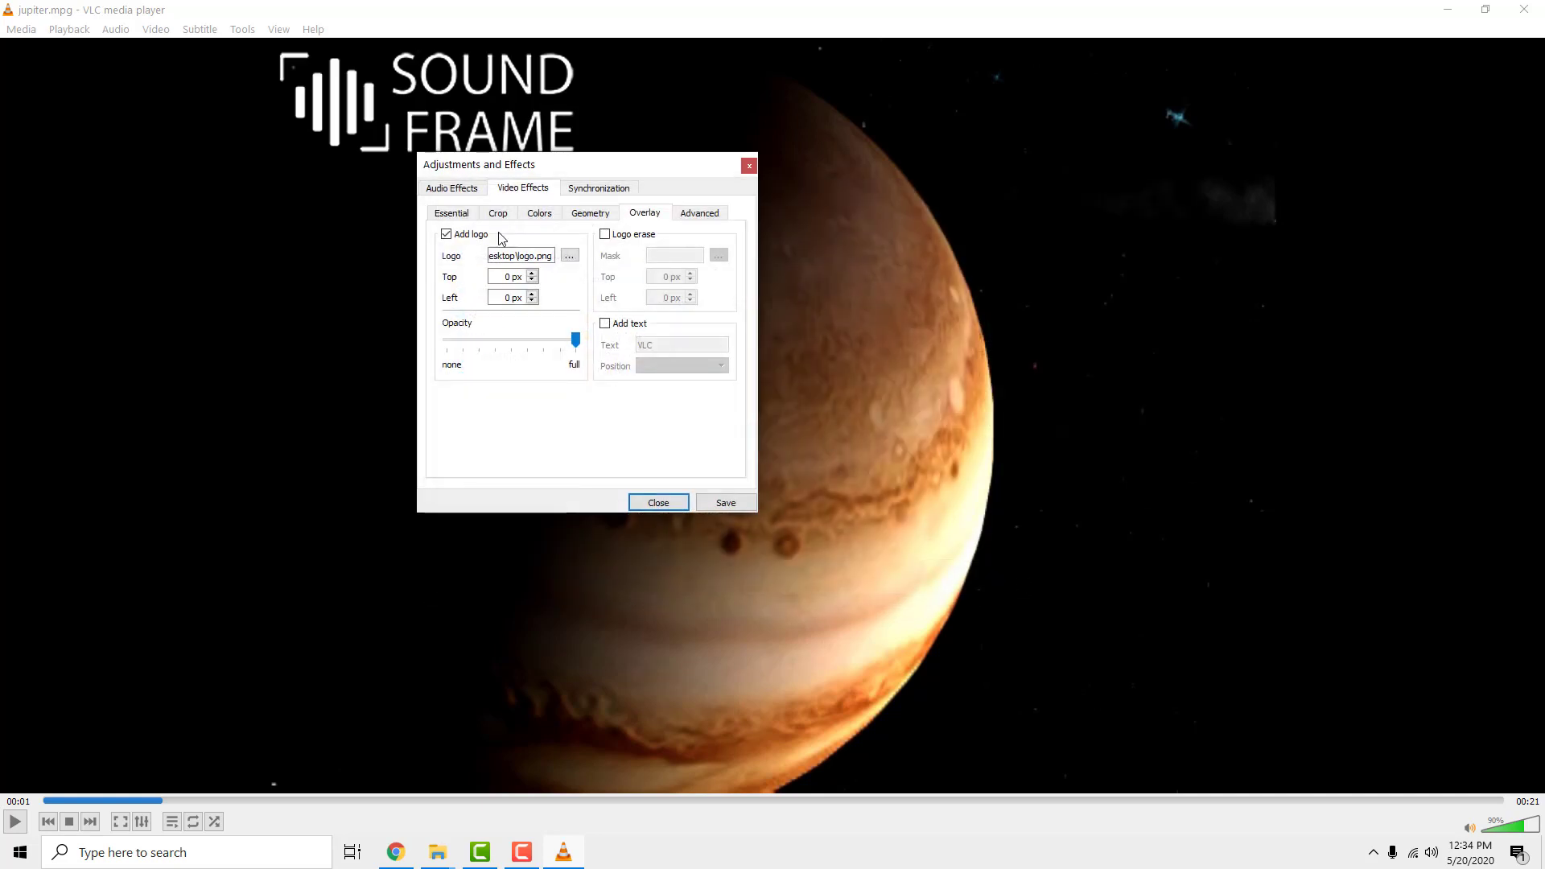
Step: Set the logo offset to Top 500 px and Left 1500 px, then save and close
double_click(511, 277)
text(500)
click(504, 298)
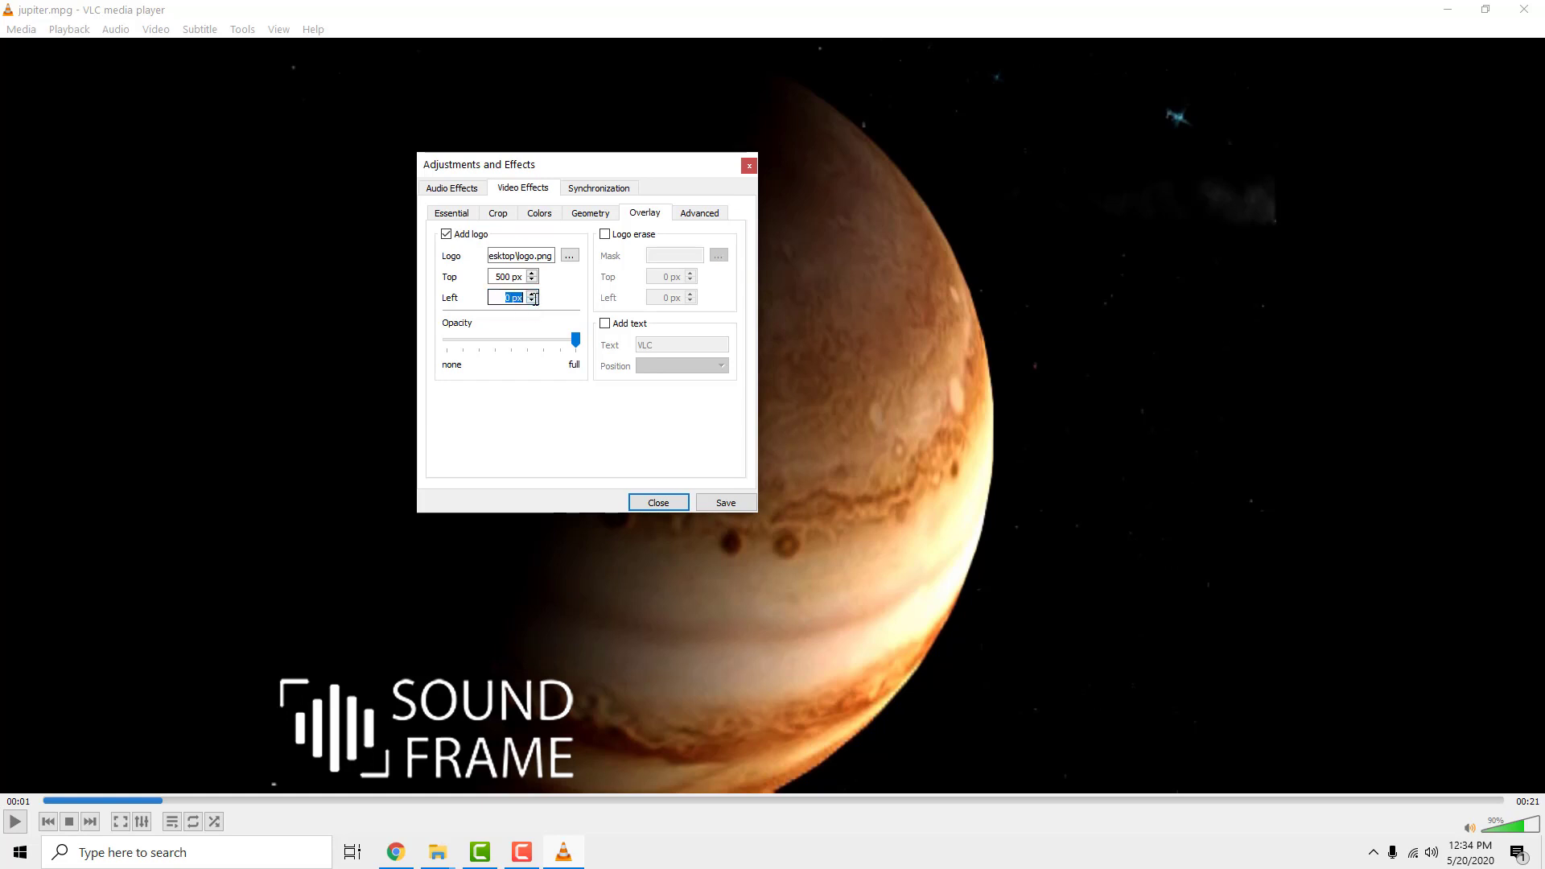
text(1500)
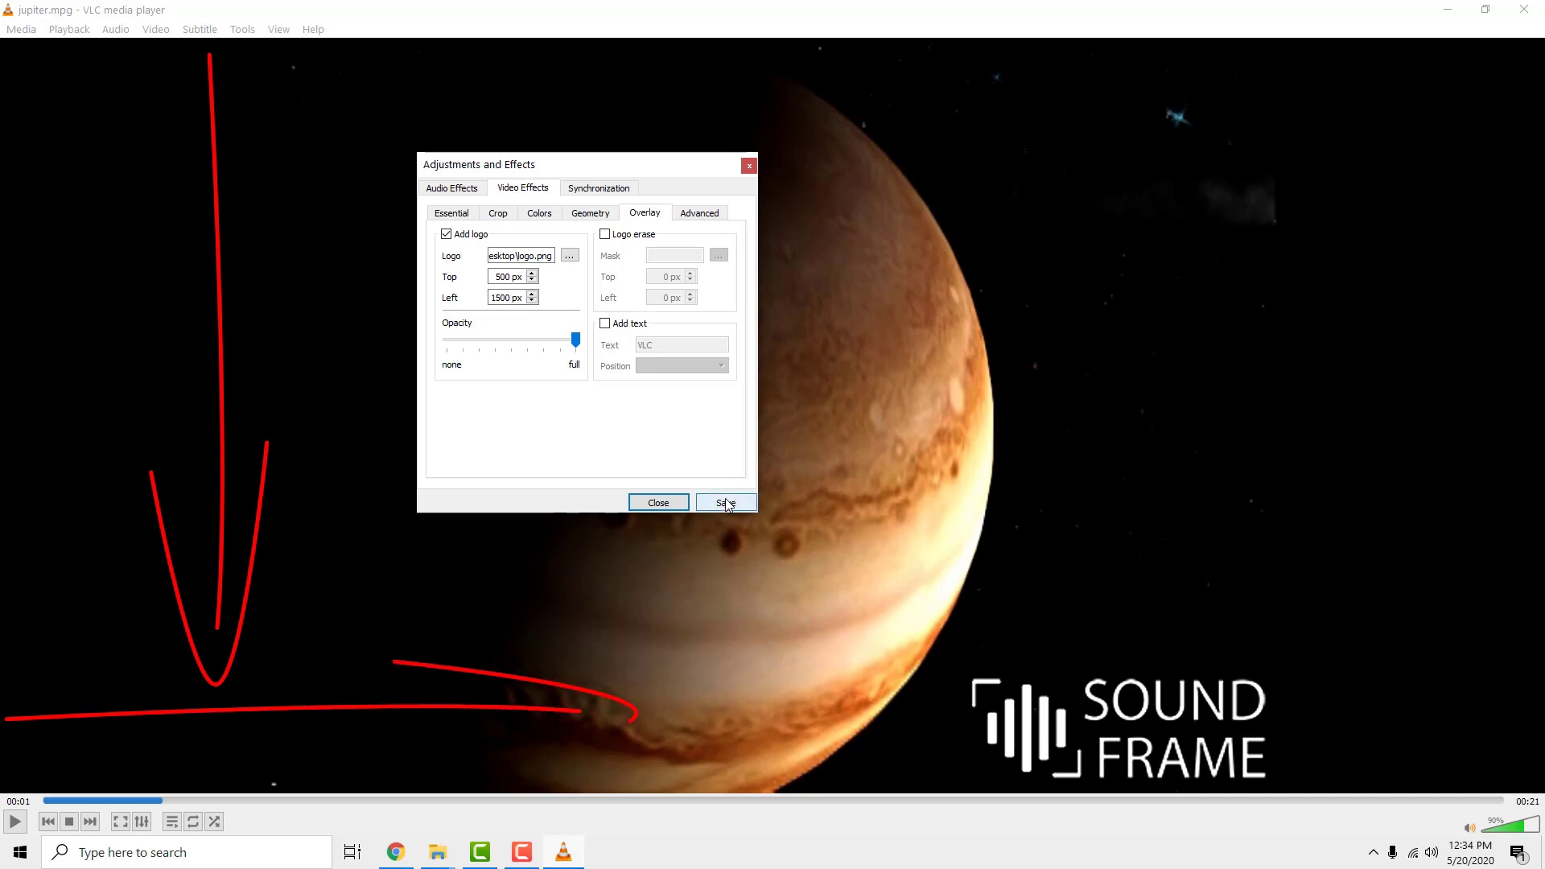
click(727, 504)
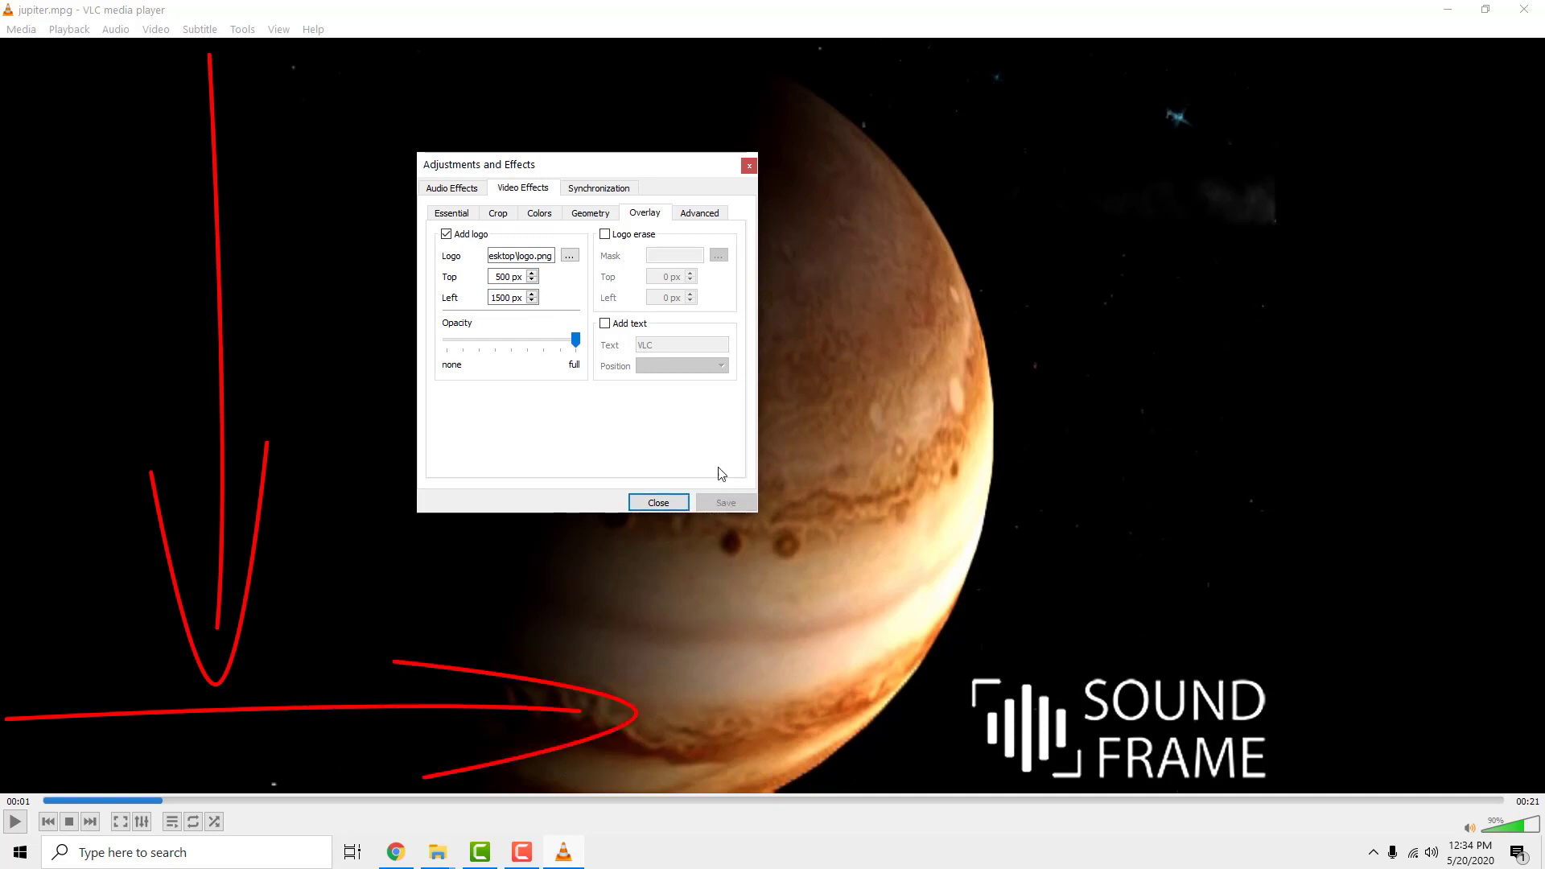
click(658, 503)
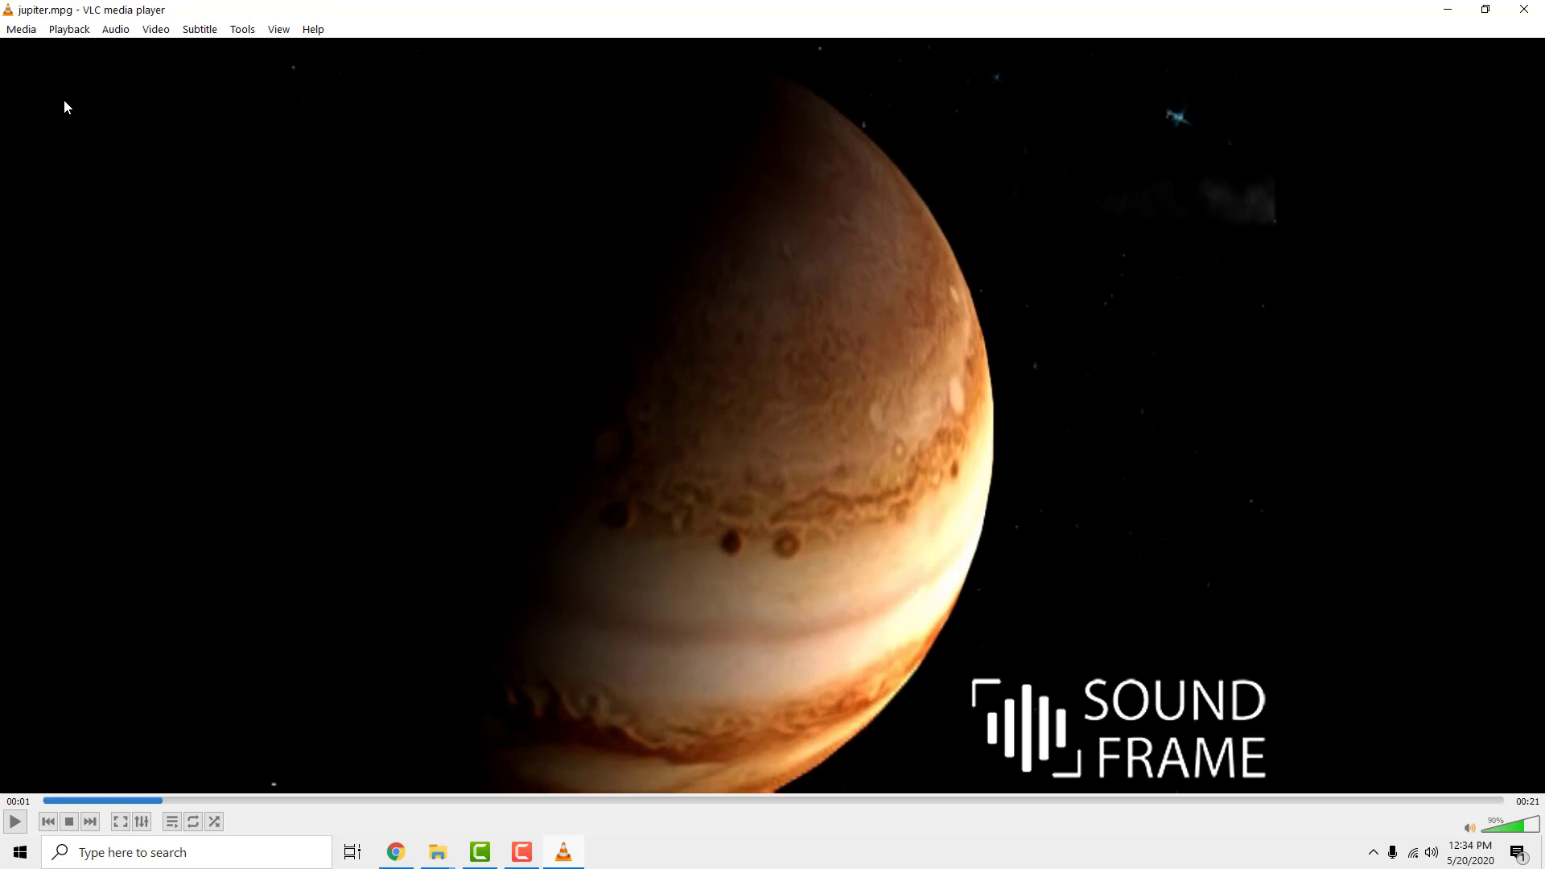
Step: Add jupiter.mpg from the Desktop via Open Multiple Files and choose Convert
click(22, 29)
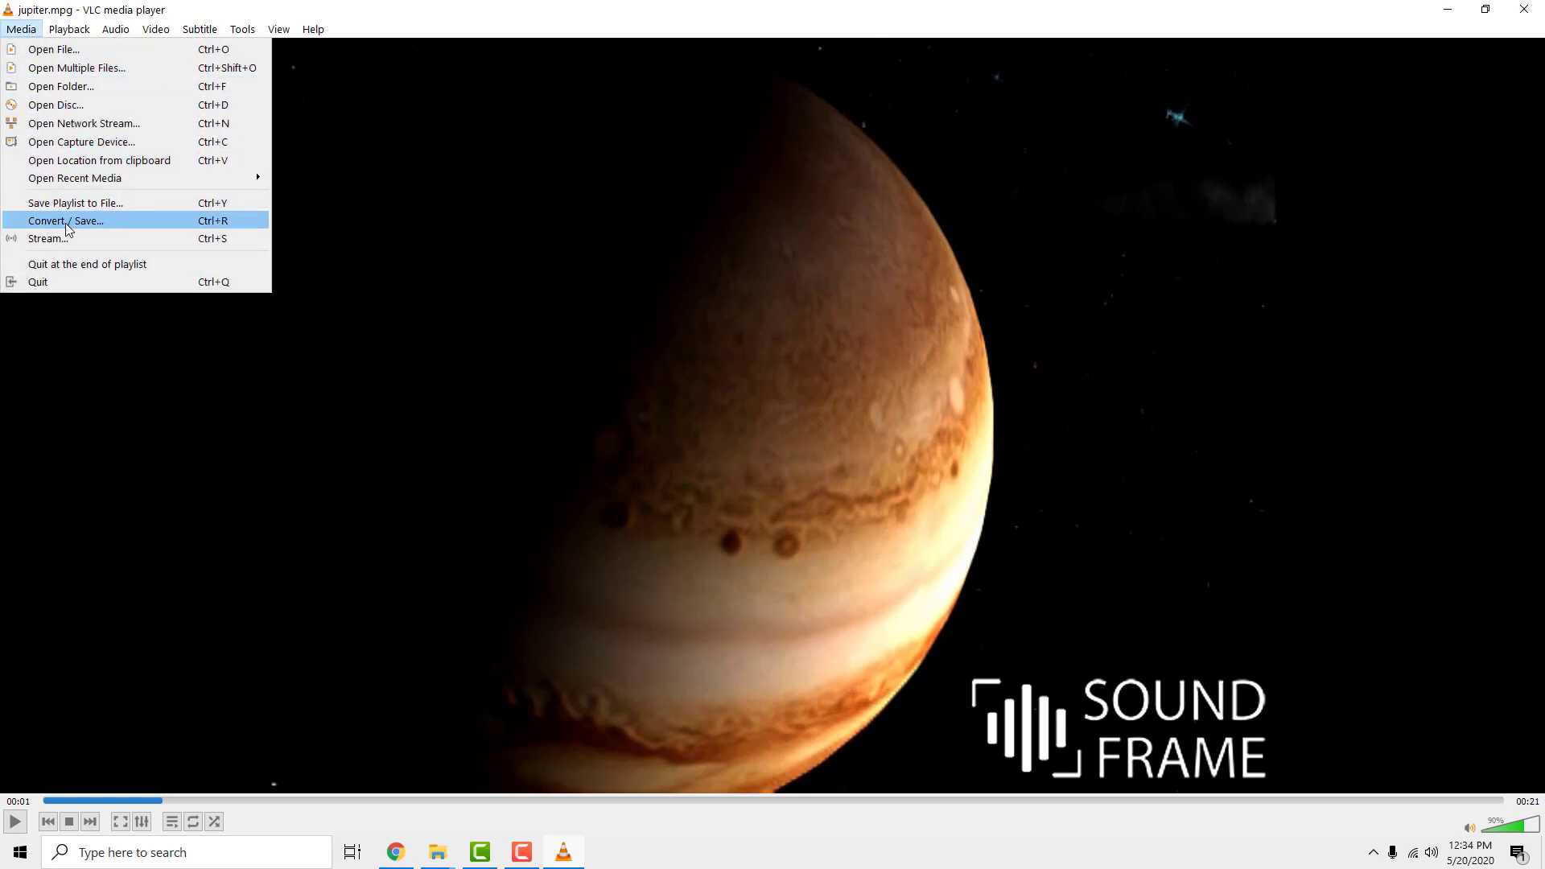
click(122, 222)
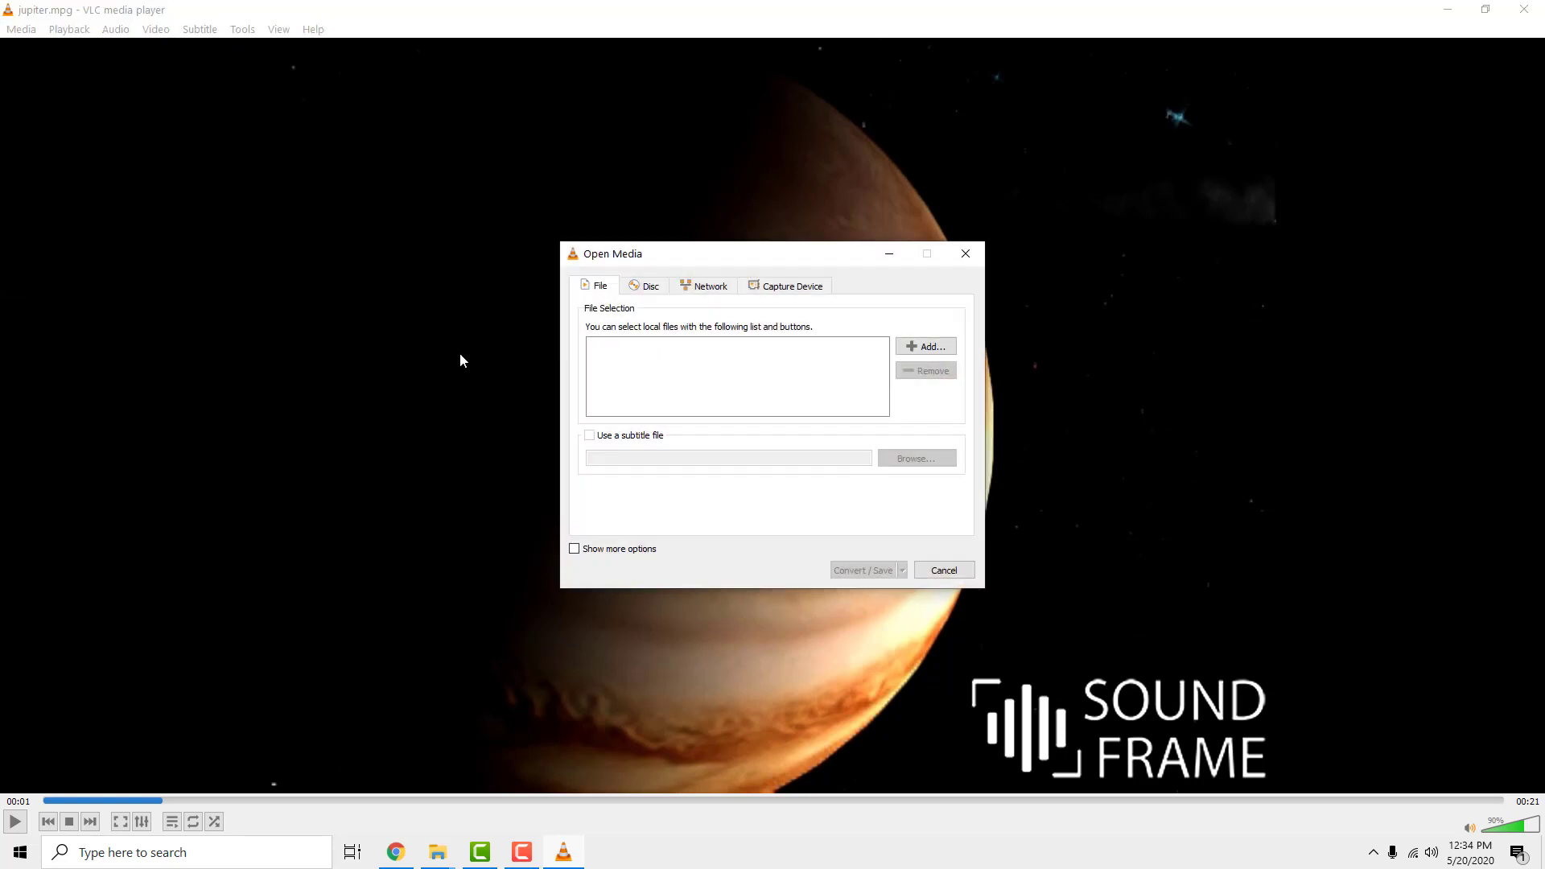
click(926, 347)
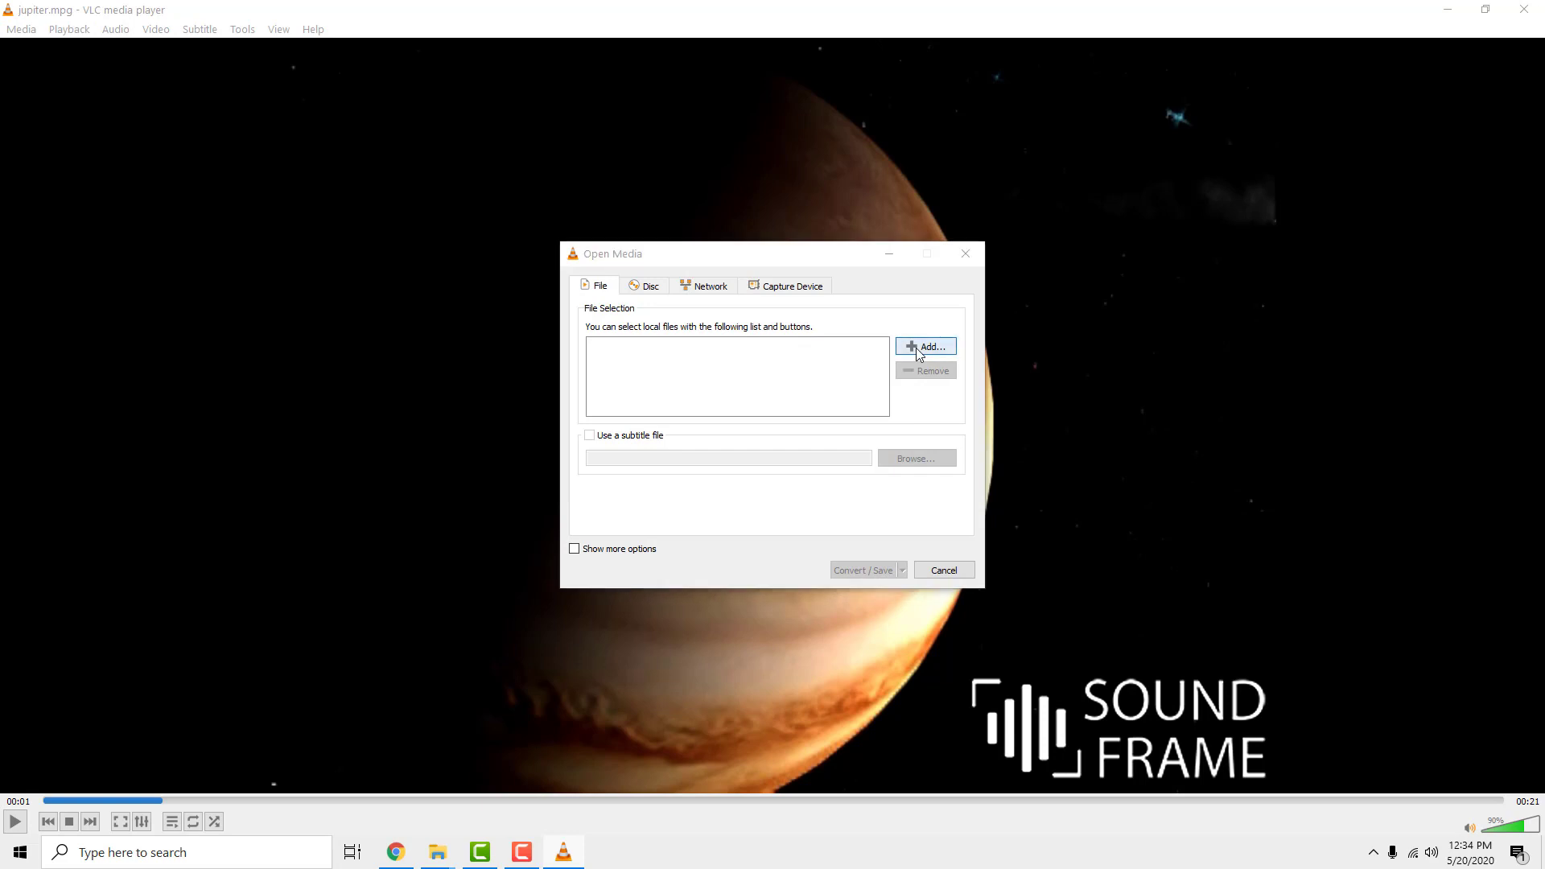
click(761, 515)
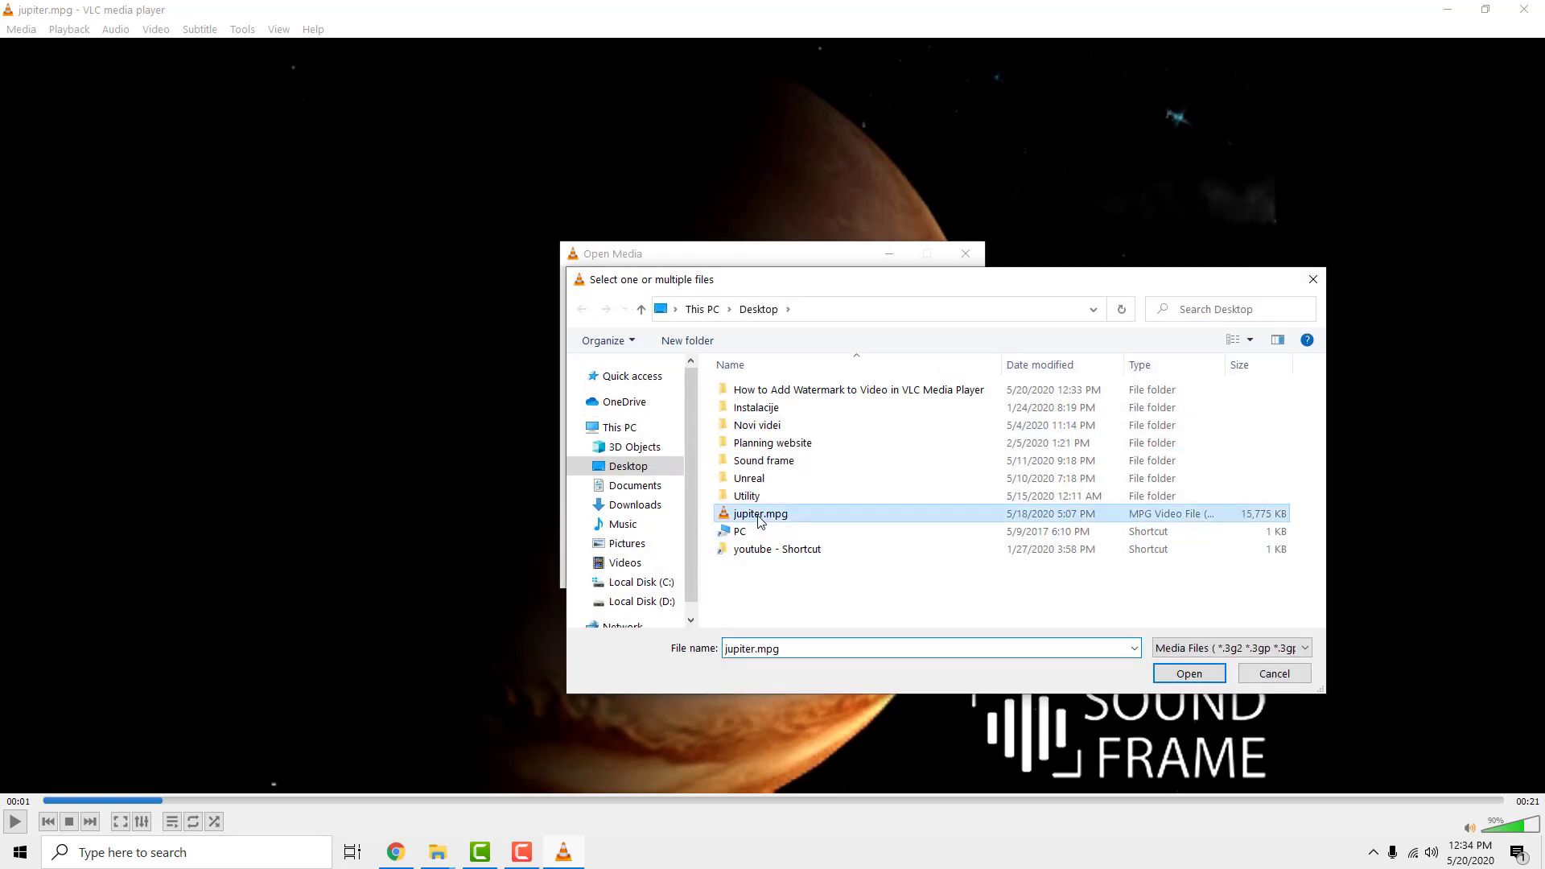
click(1189, 674)
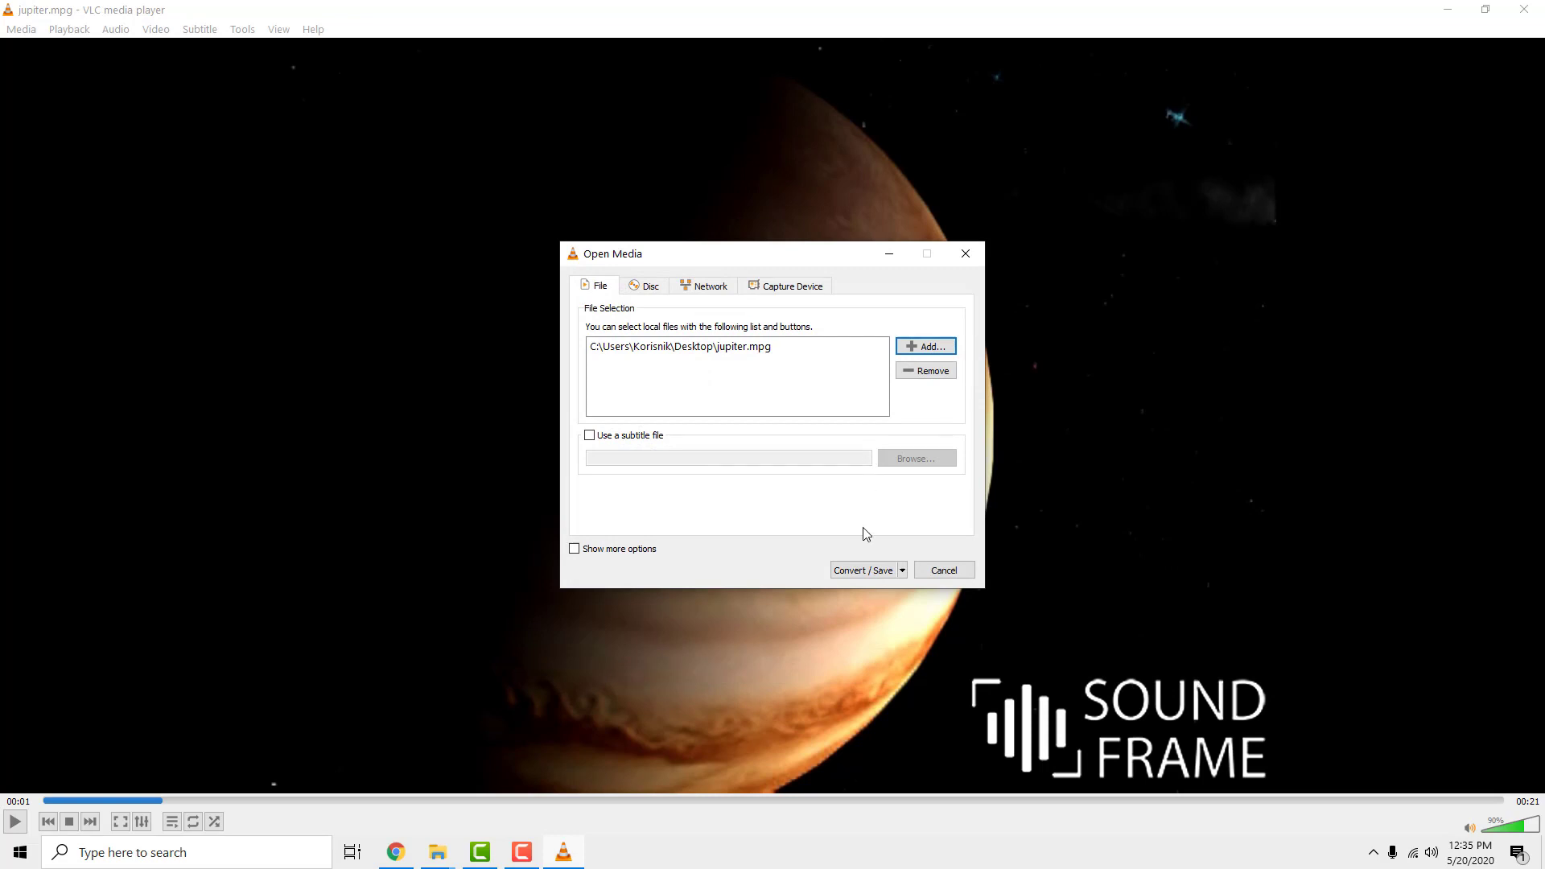
click(904, 571)
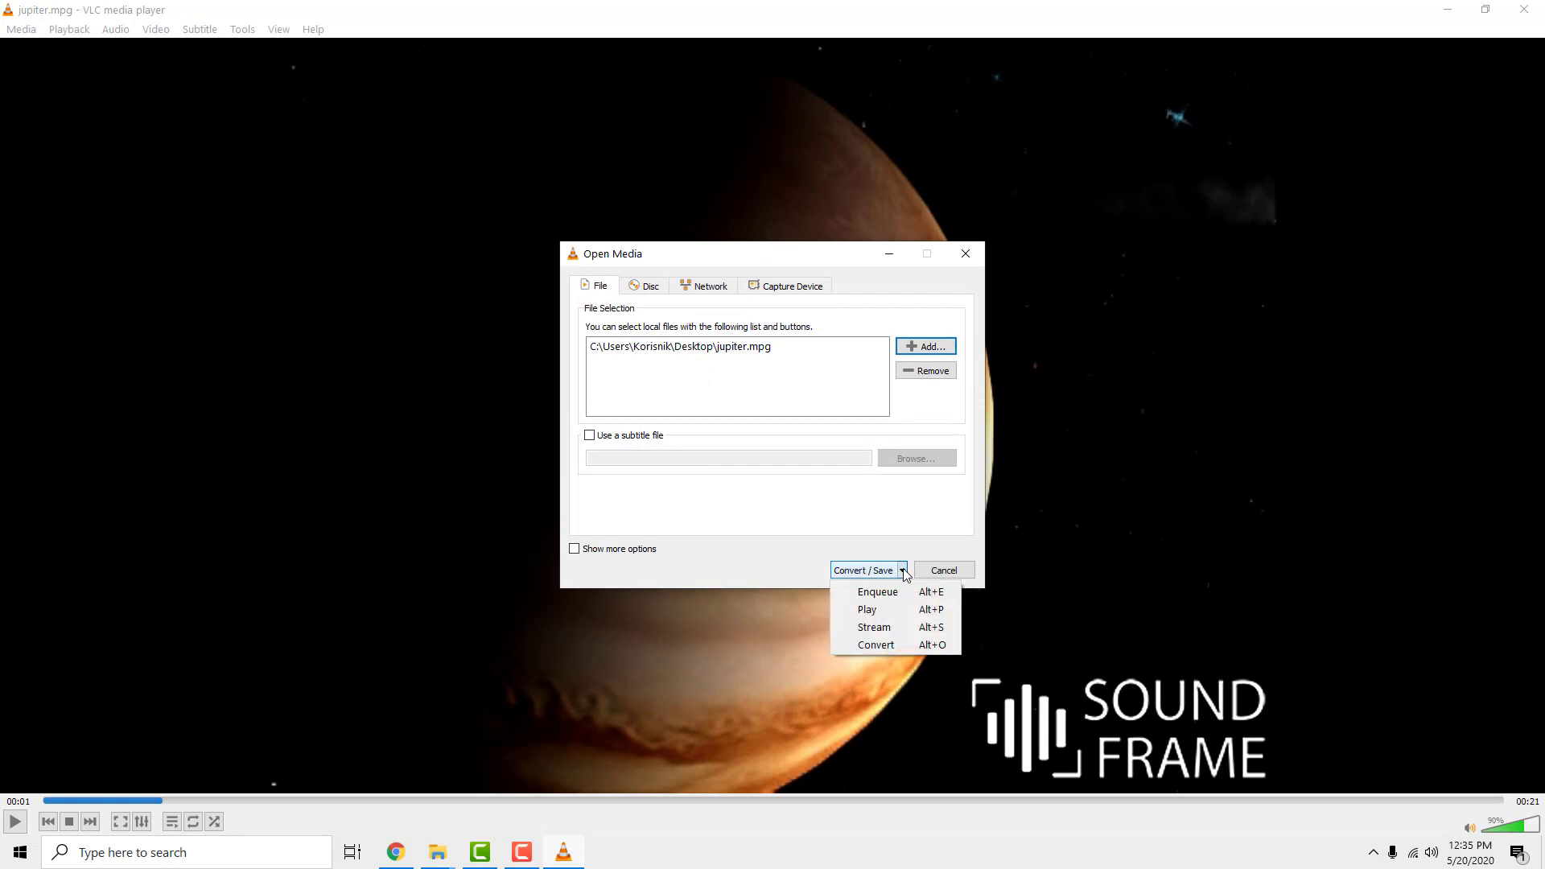
click(912, 646)
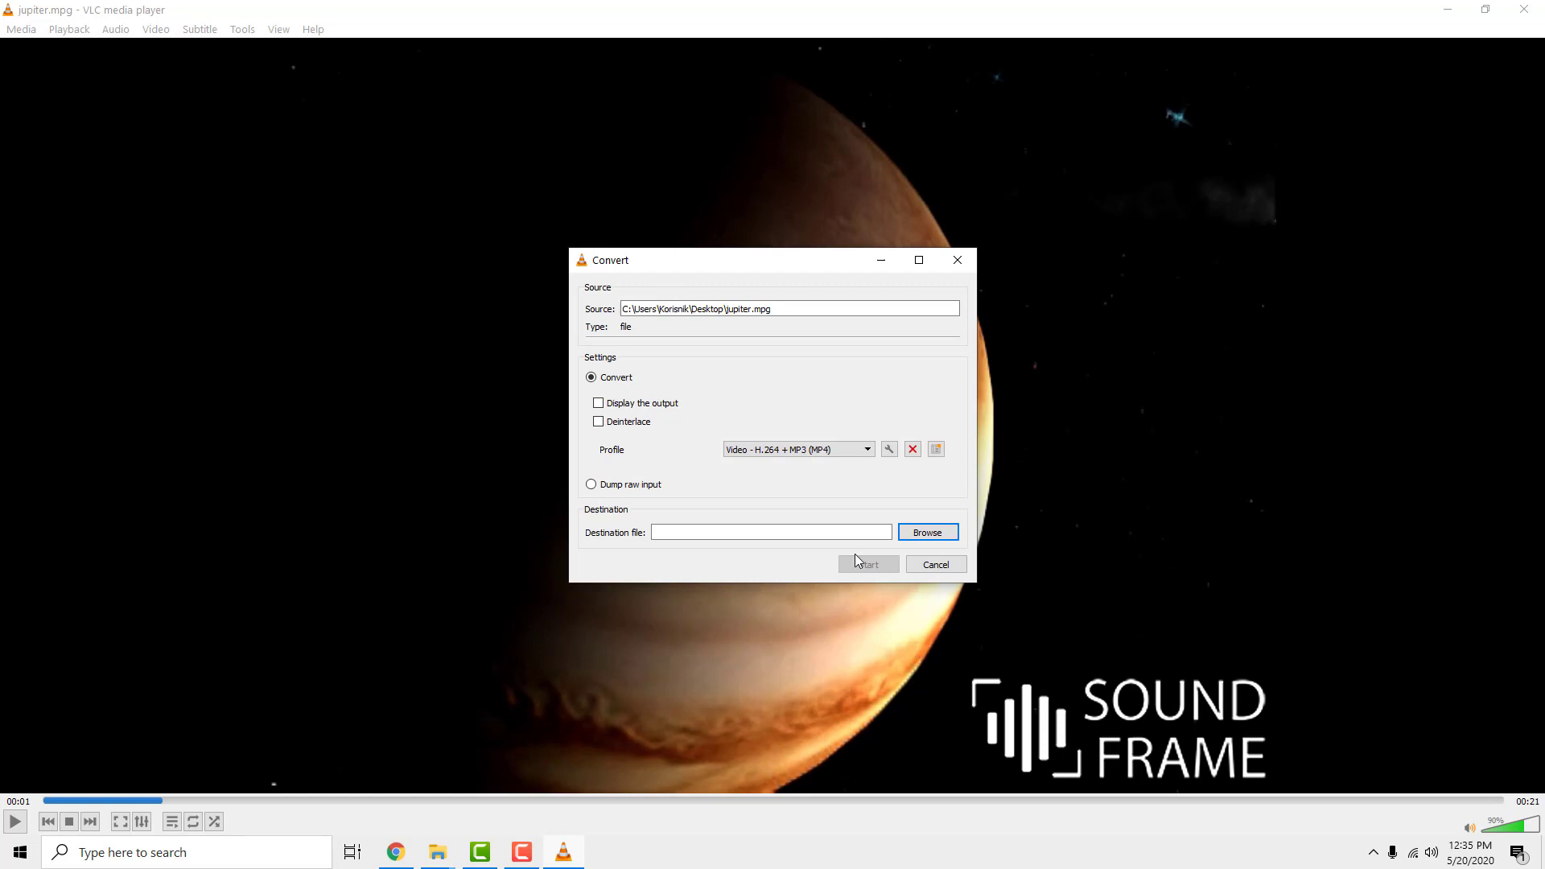
Step: Enable the Logo video filter under the H.264 + MP3 (MP4) profile's video codec filters and save it
click(889, 449)
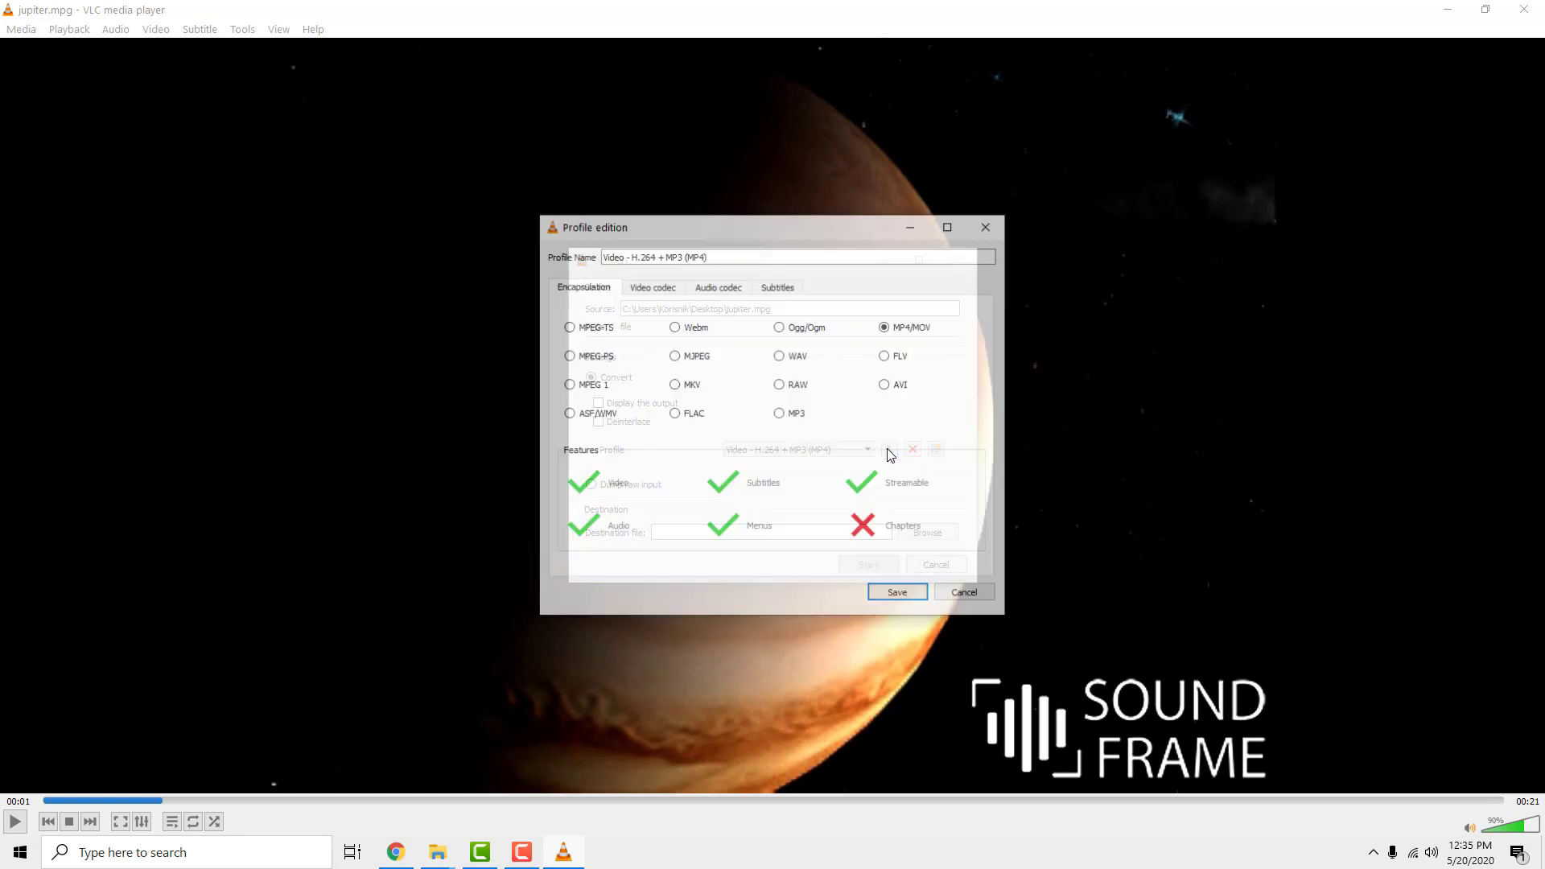
click(652, 291)
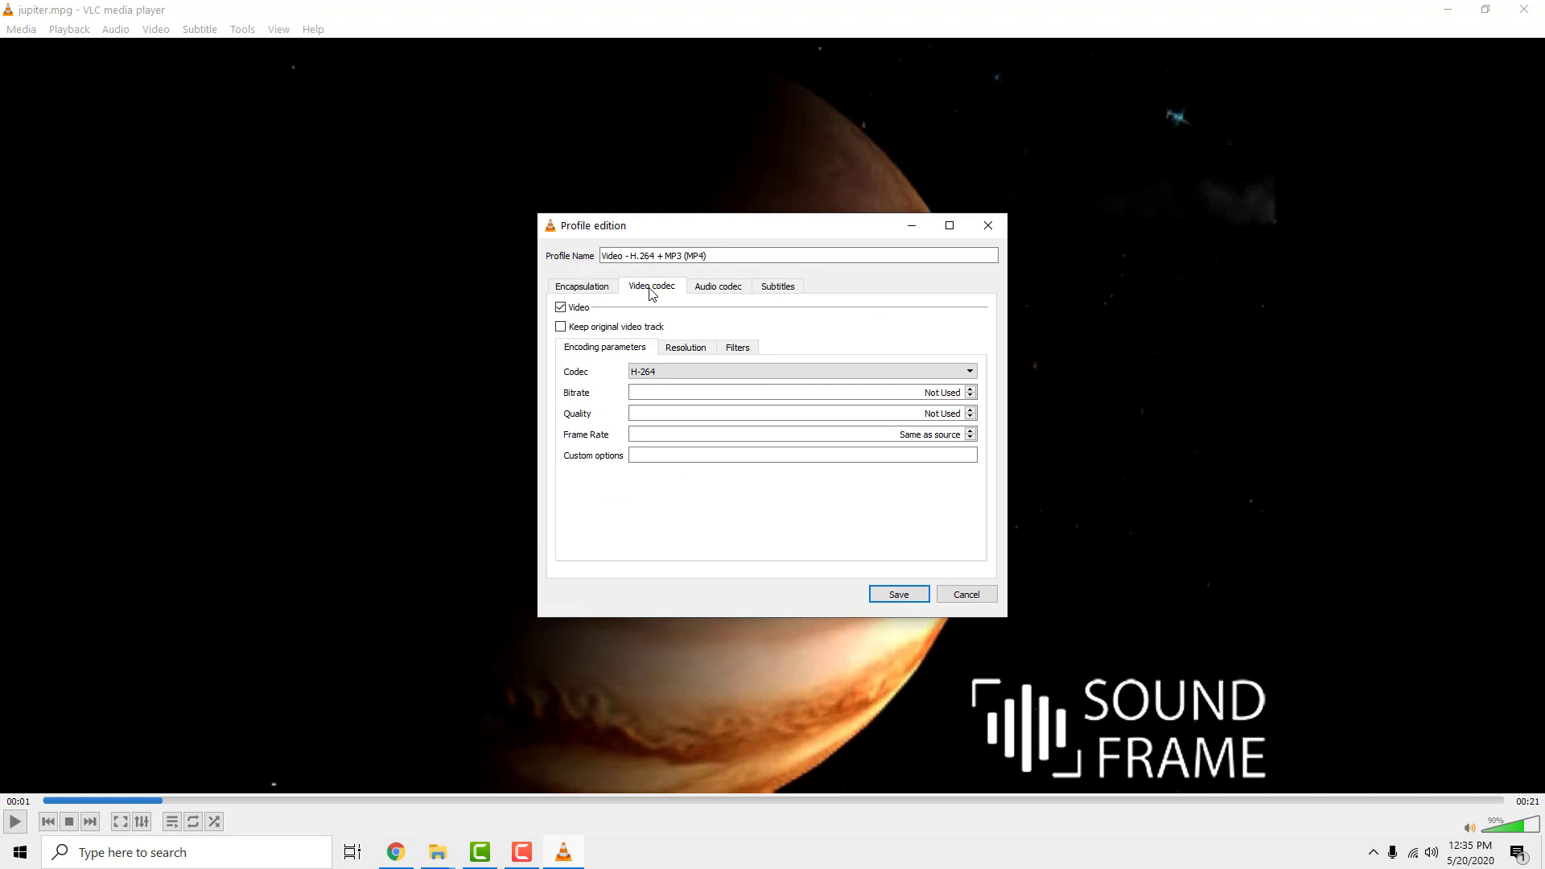
click(738, 348)
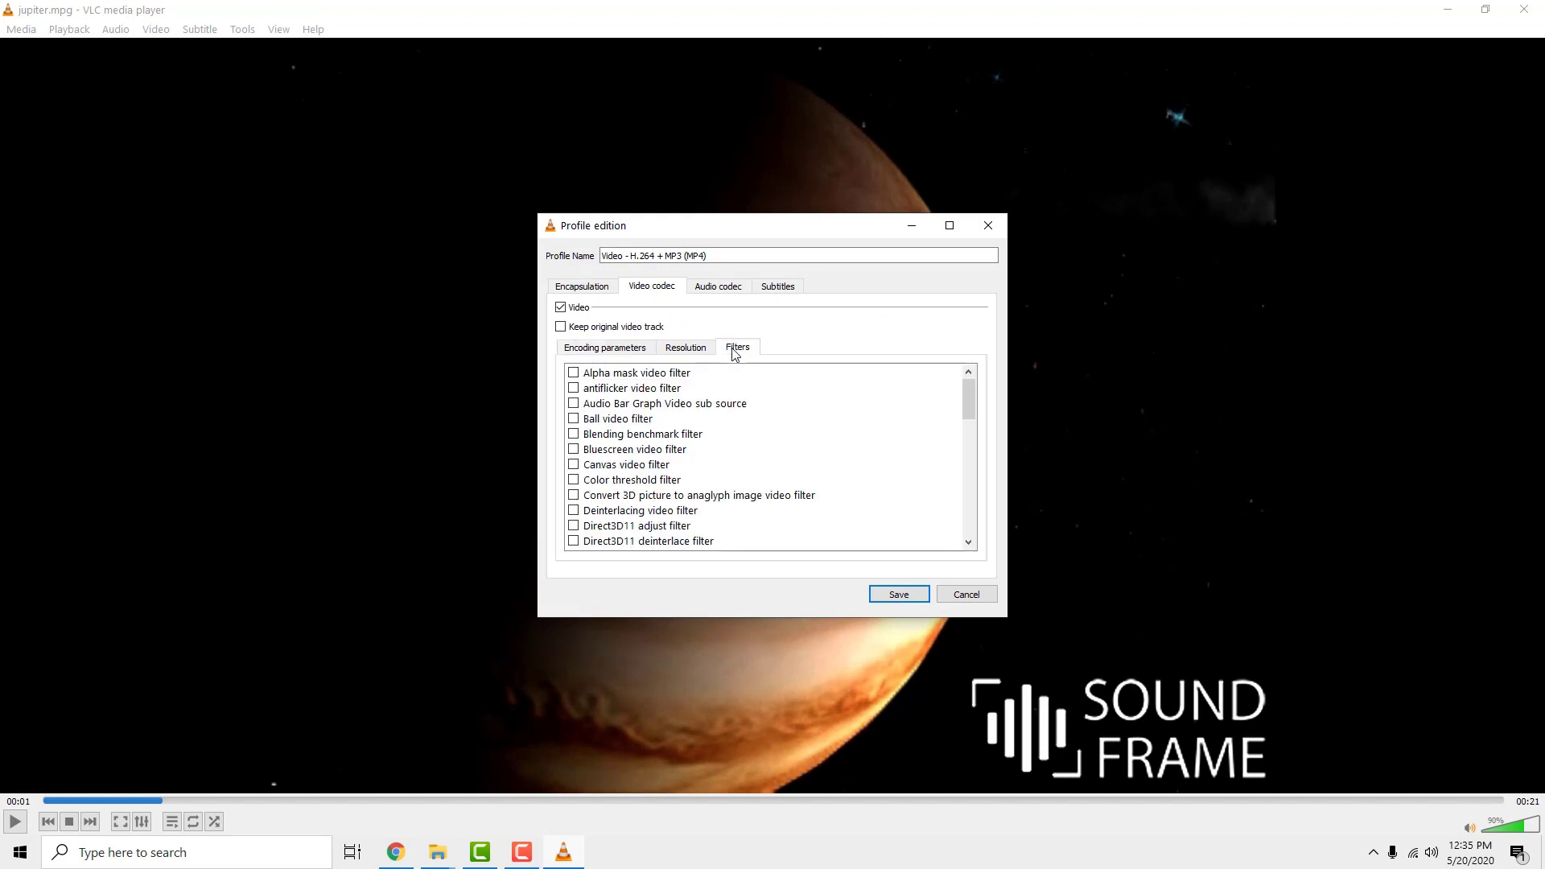
drag(969, 398, 959, 463)
click(609, 495)
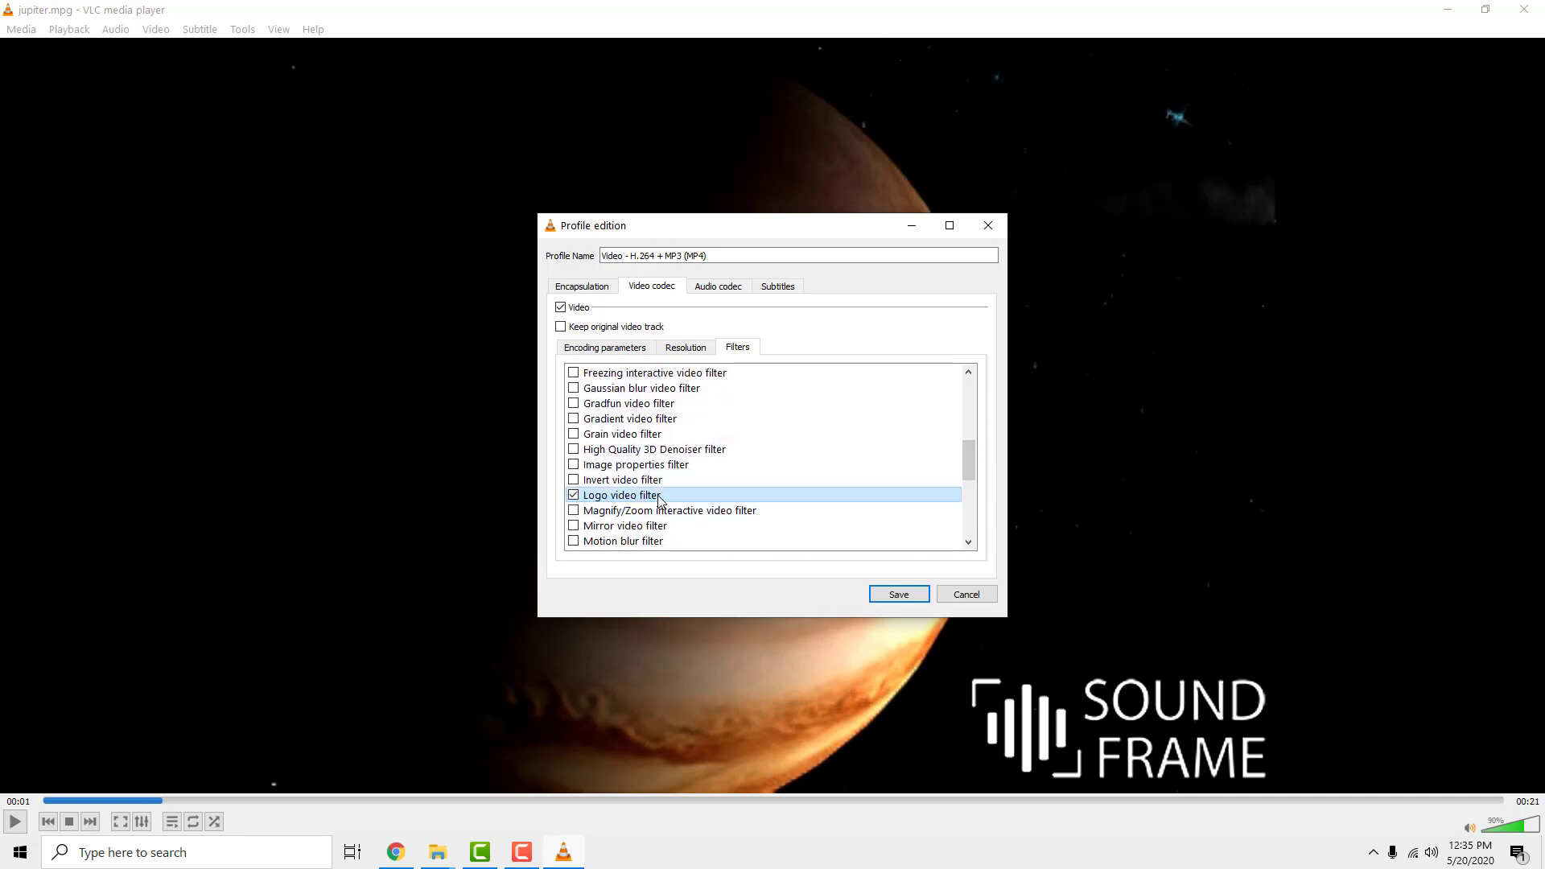
click(878, 590)
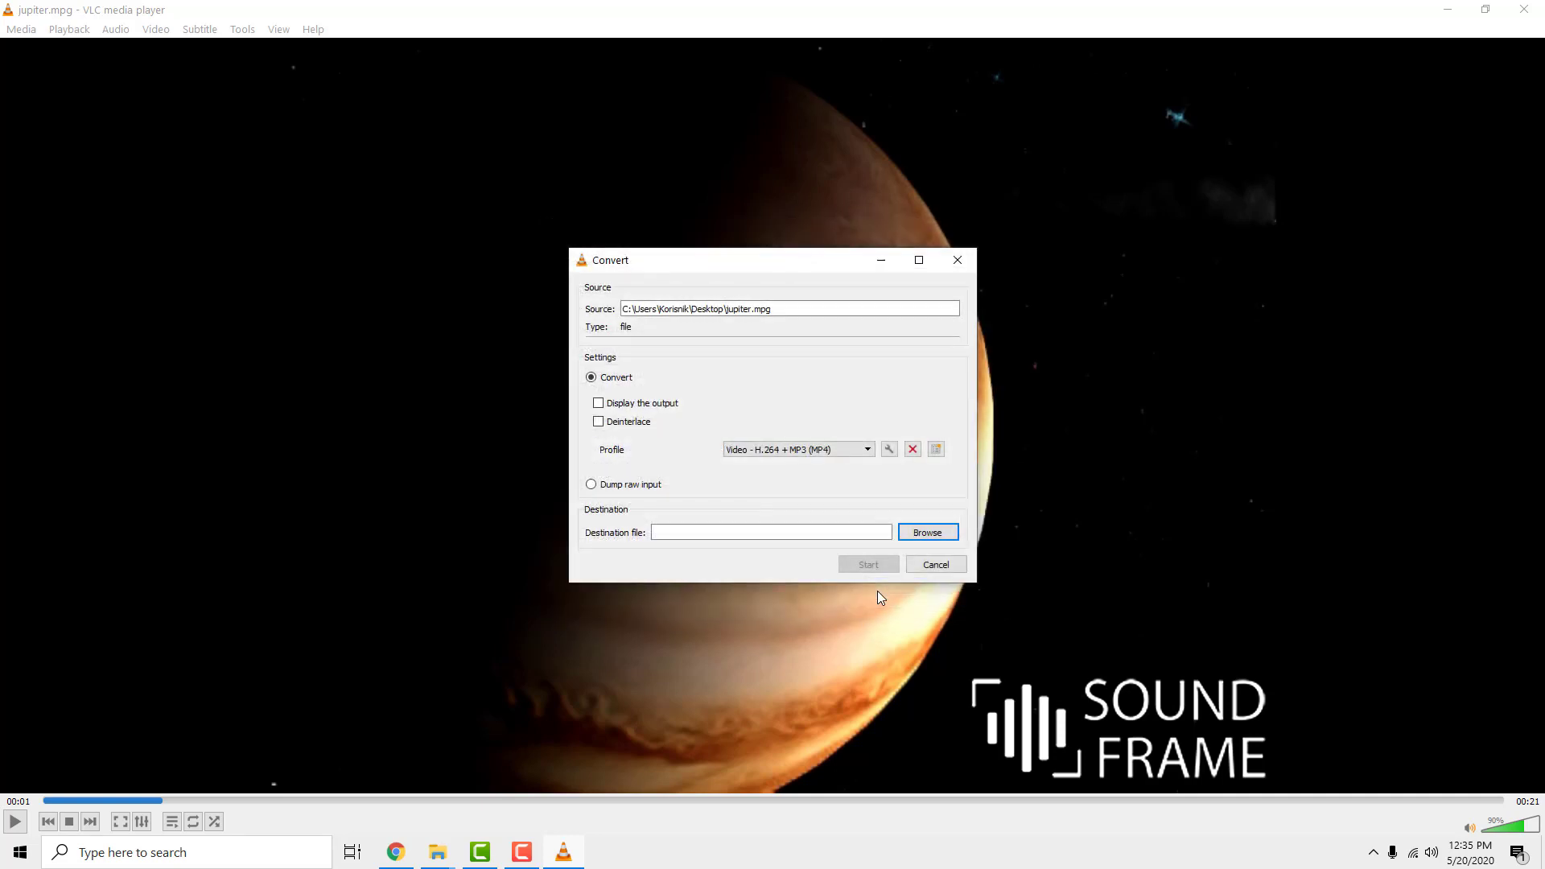
Step: Set the destination to 'video with logo' on the Desktop and start the conversion
click(927, 533)
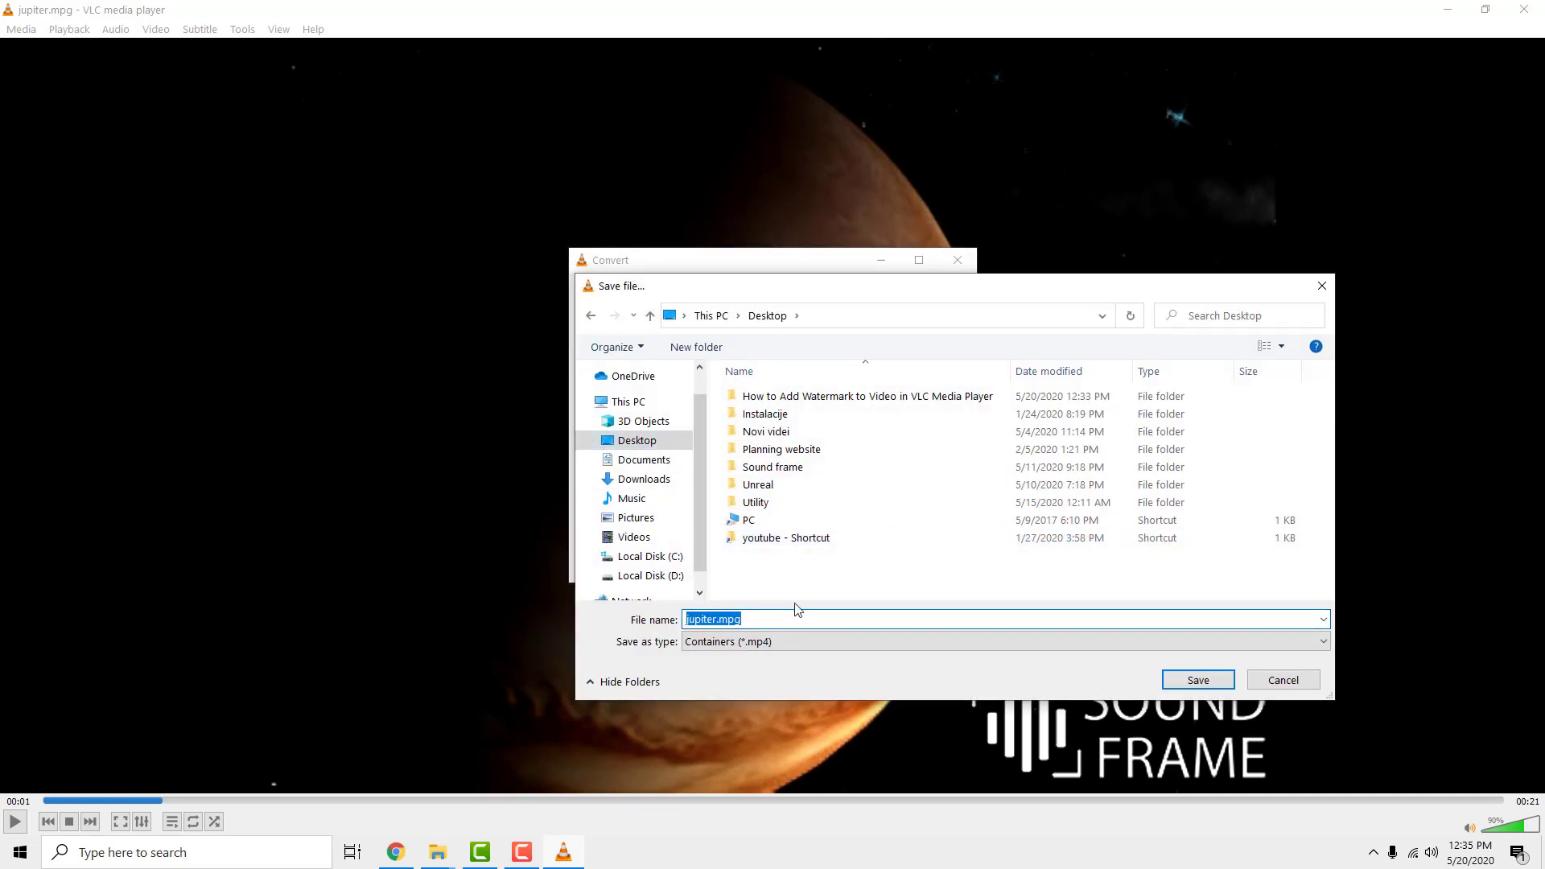
text(vide)
text(go)
key(Return)
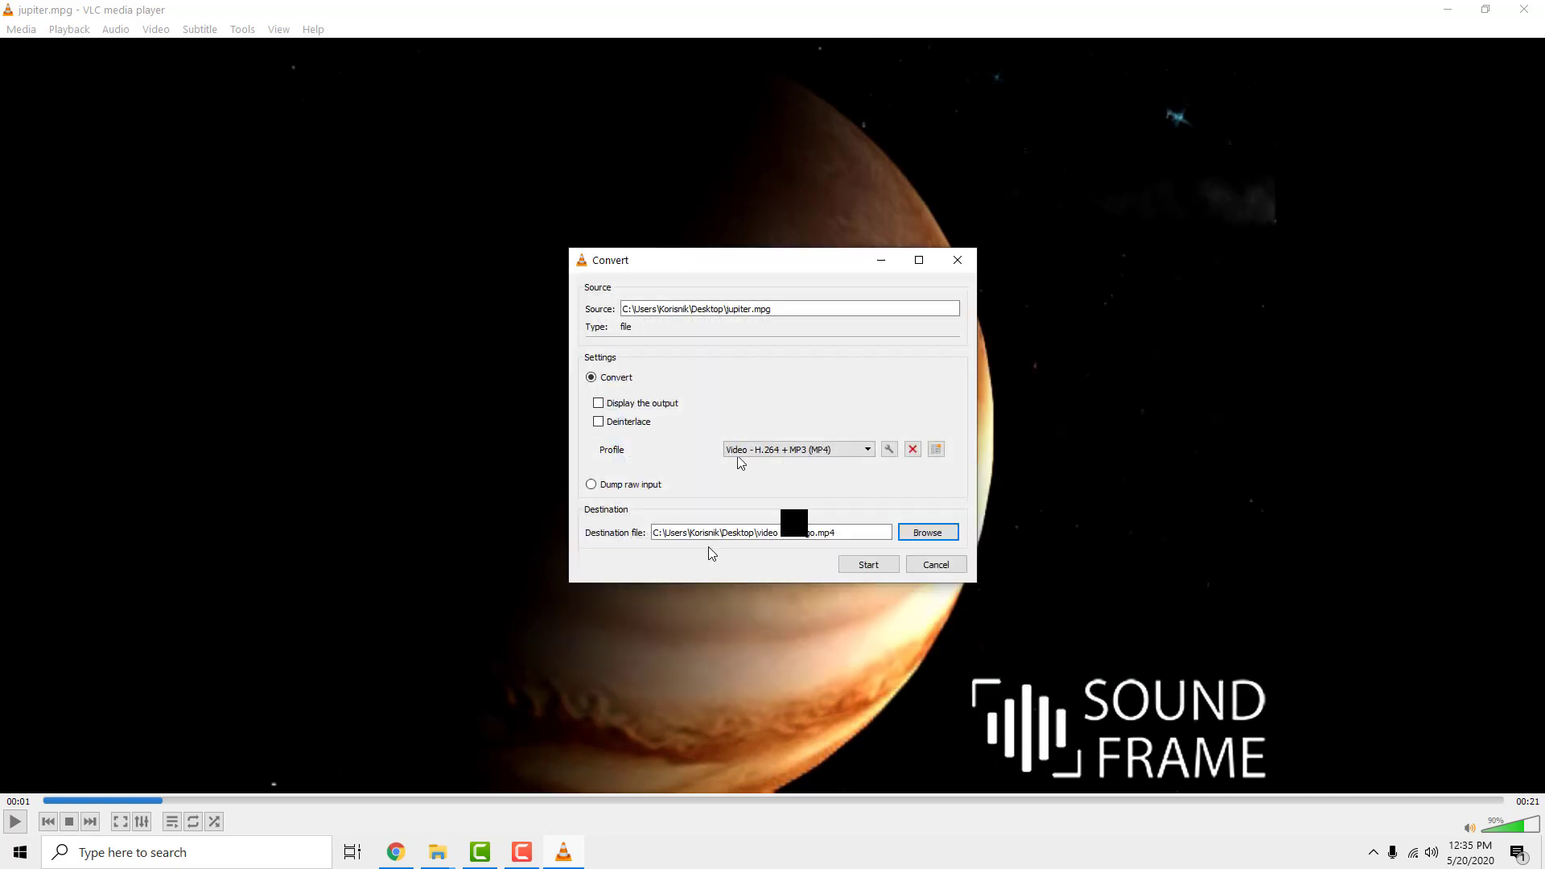
click(864, 560)
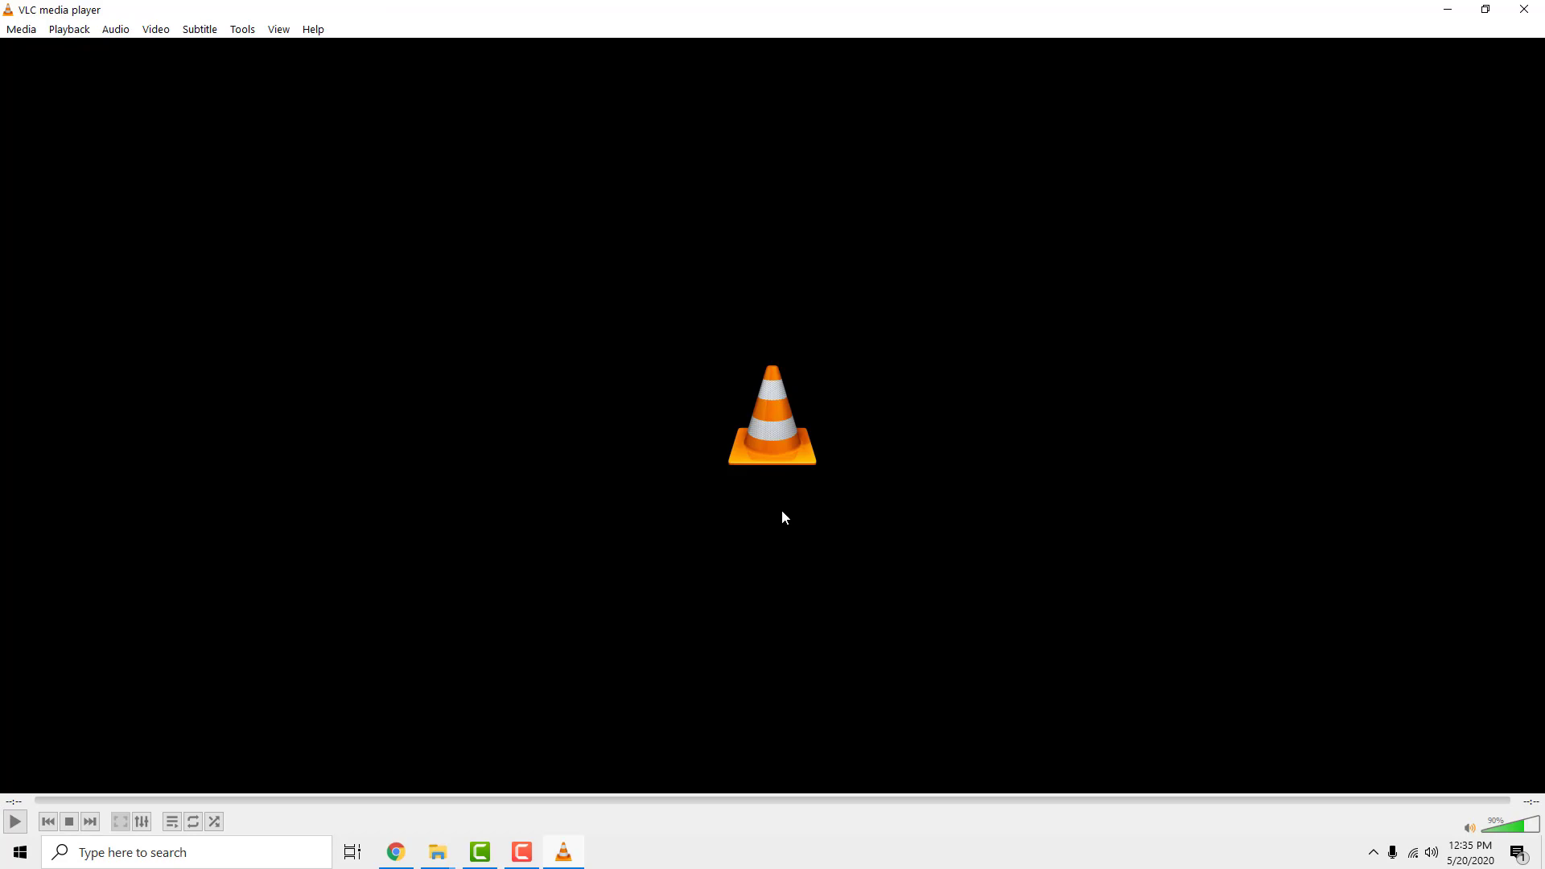
Step: Close VLC, then reopen 'video with logo.mp4' from the desktop and maximize its playback
click(1524, 11)
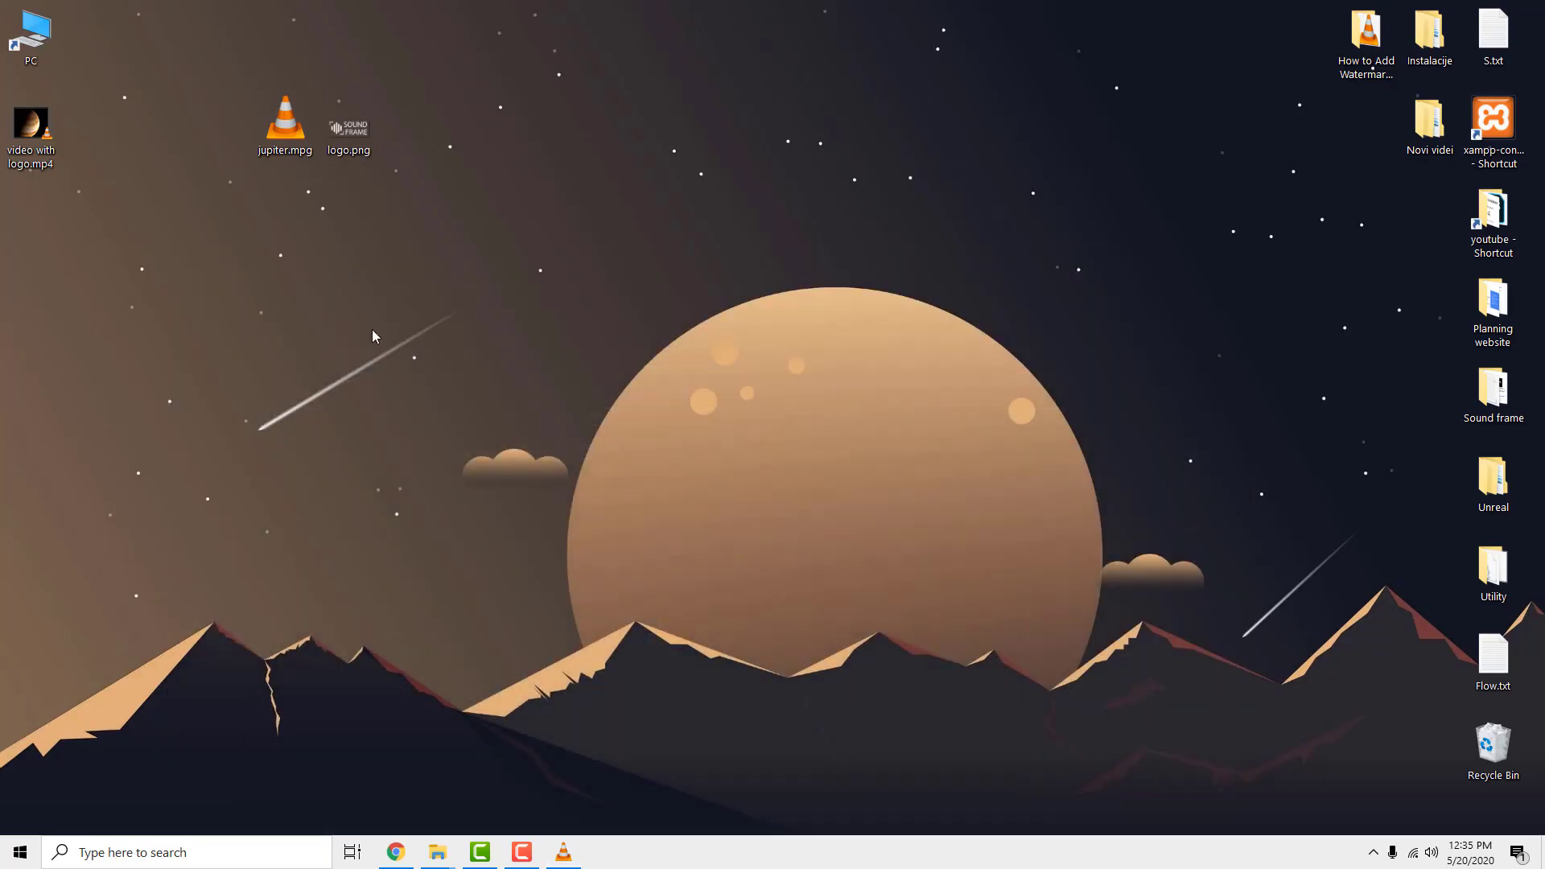
drag(27, 131, 285, 217)
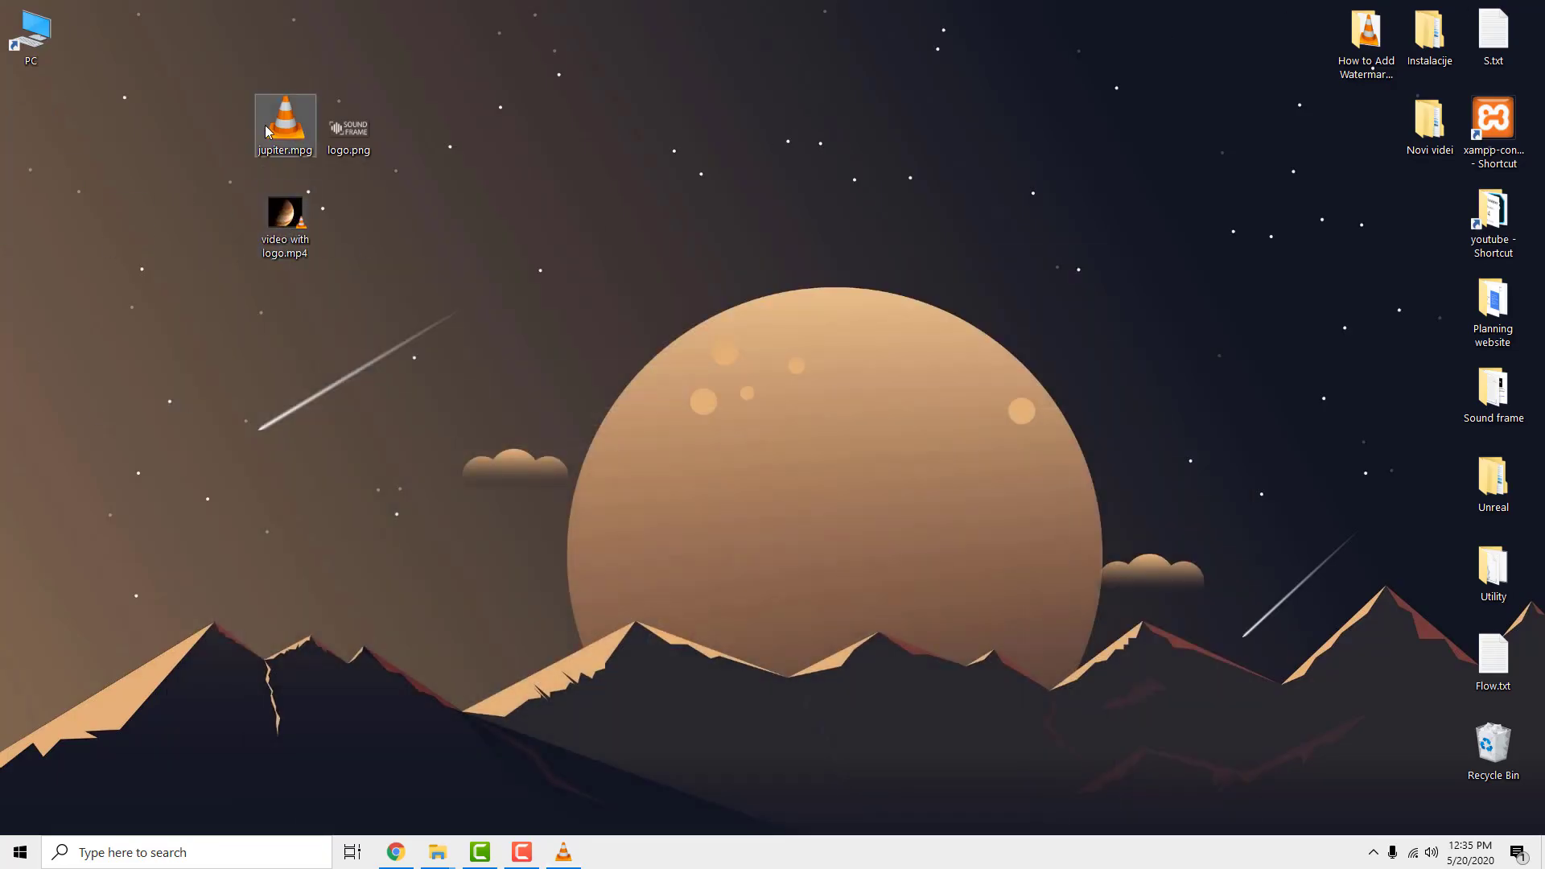
double_click(284, 218)
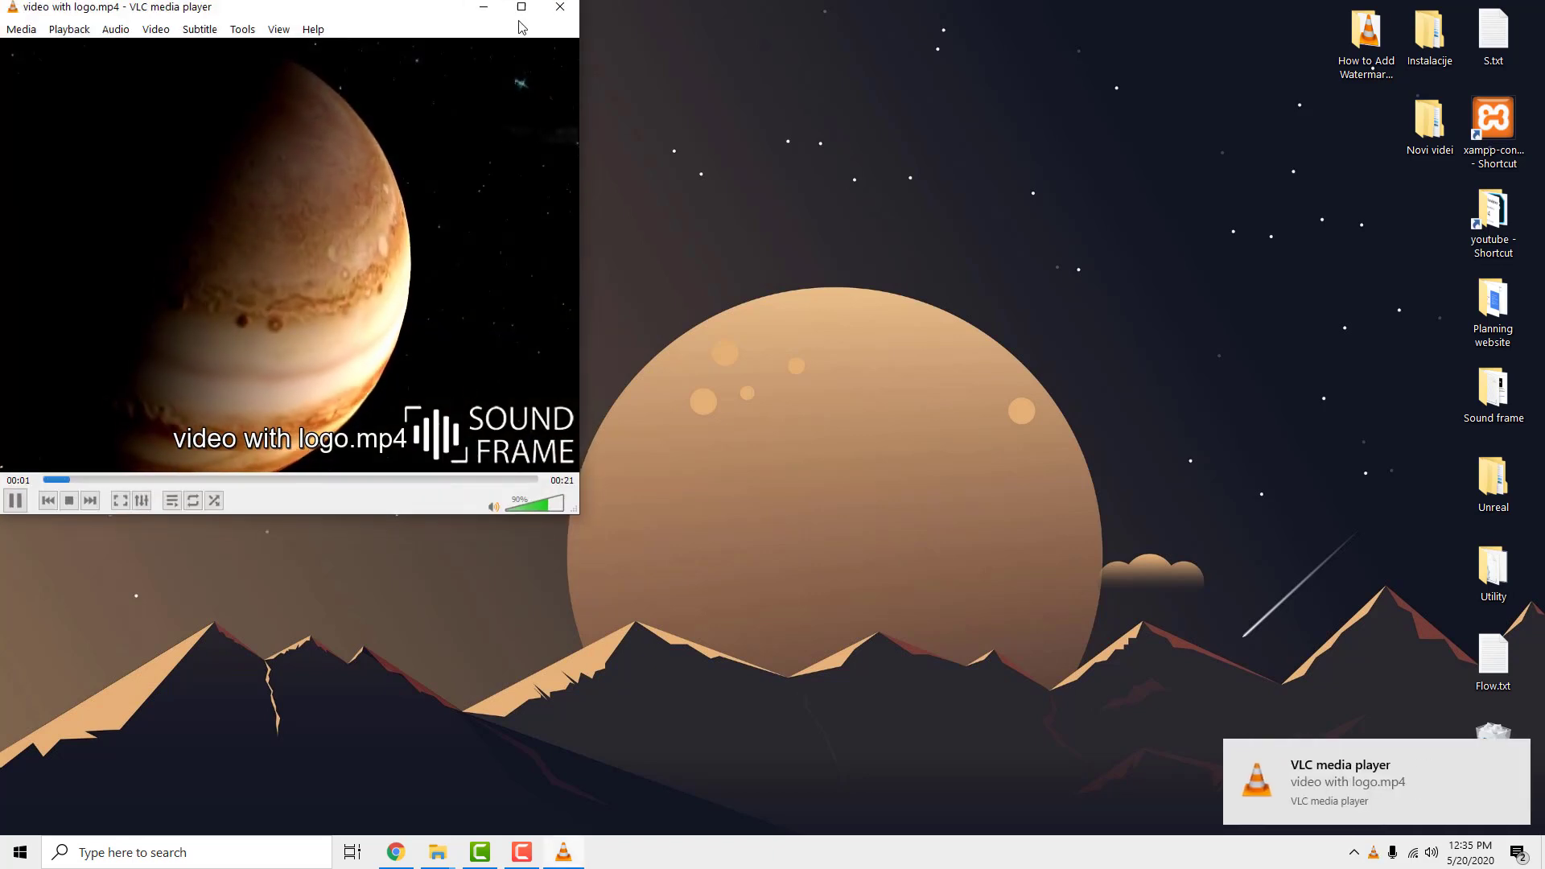
double_click(466, 413)
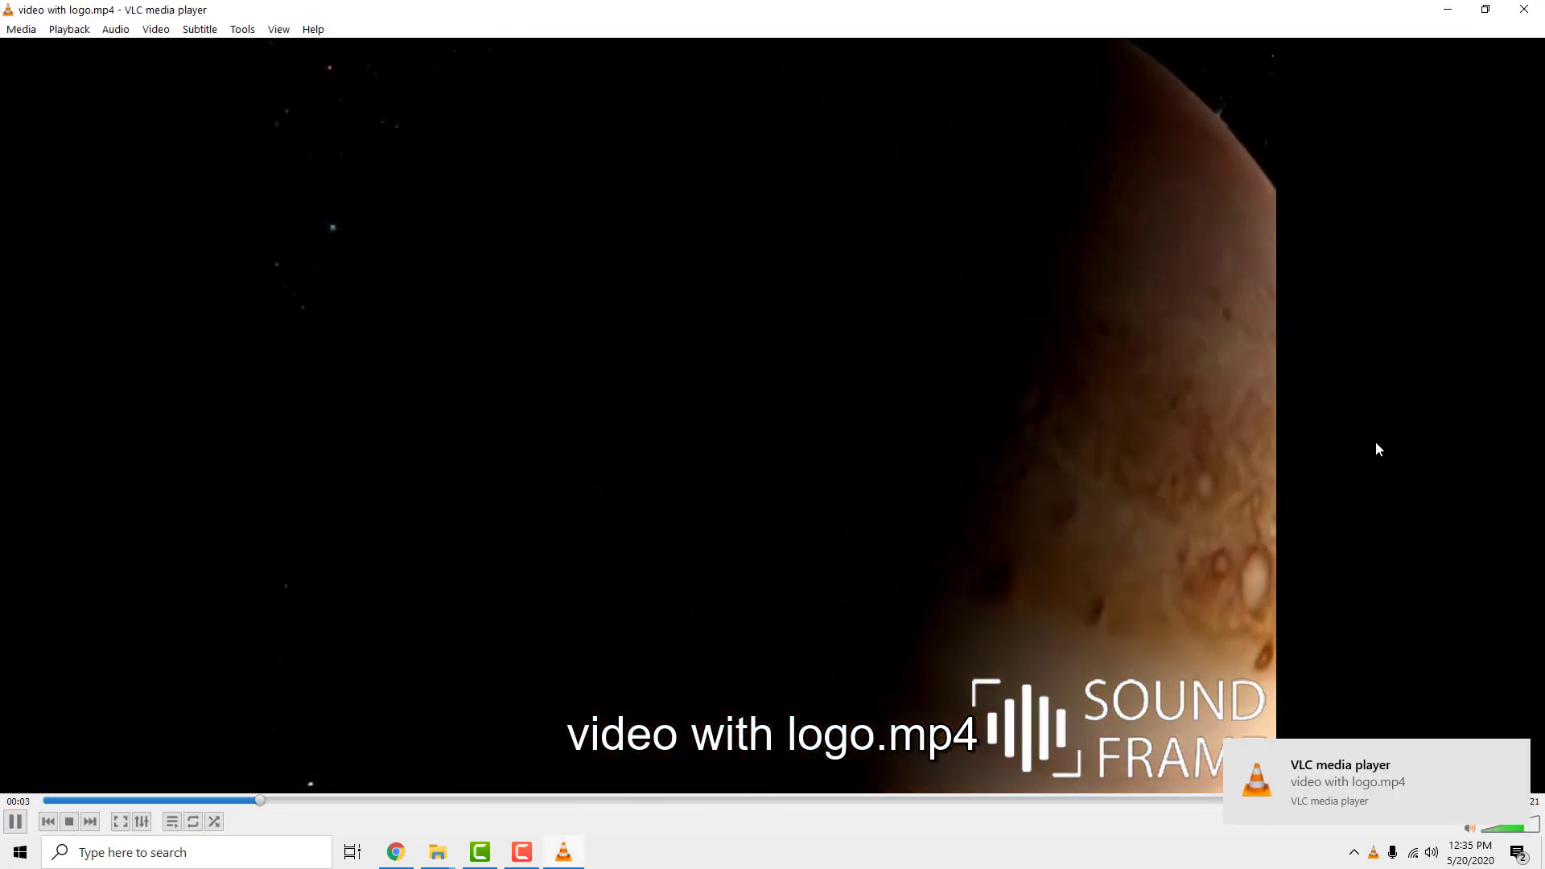